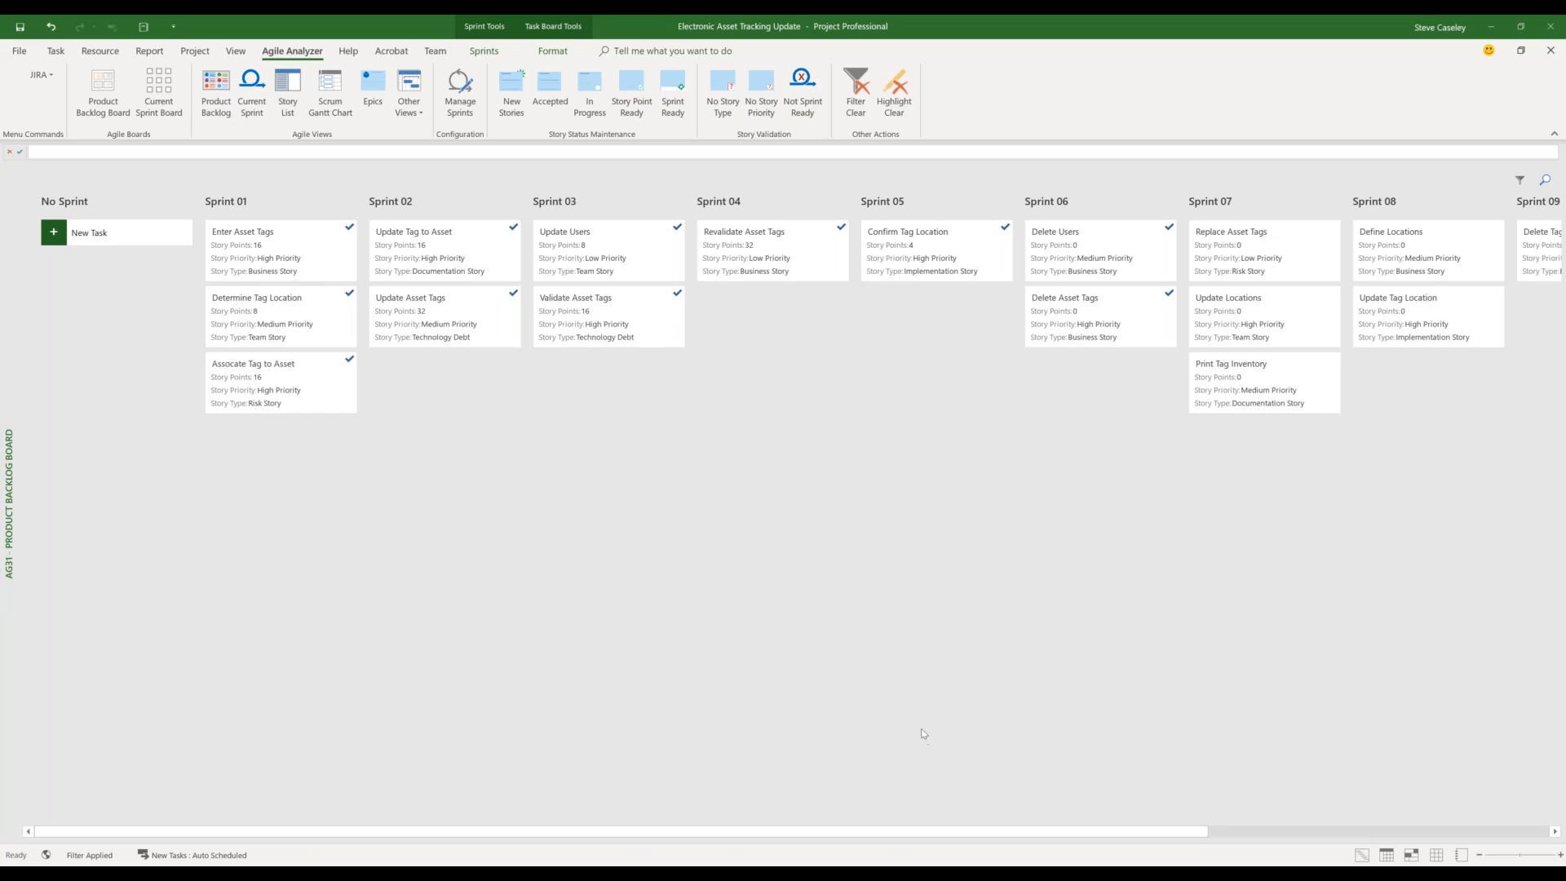
# Step: Move the Print Tag Inventory story to Sprint 08 and the Create Users story from Sprint 10 to Sprint 07
pyautogui.moveTo(920, 832); pyautogui.dragTo(1296, 829)
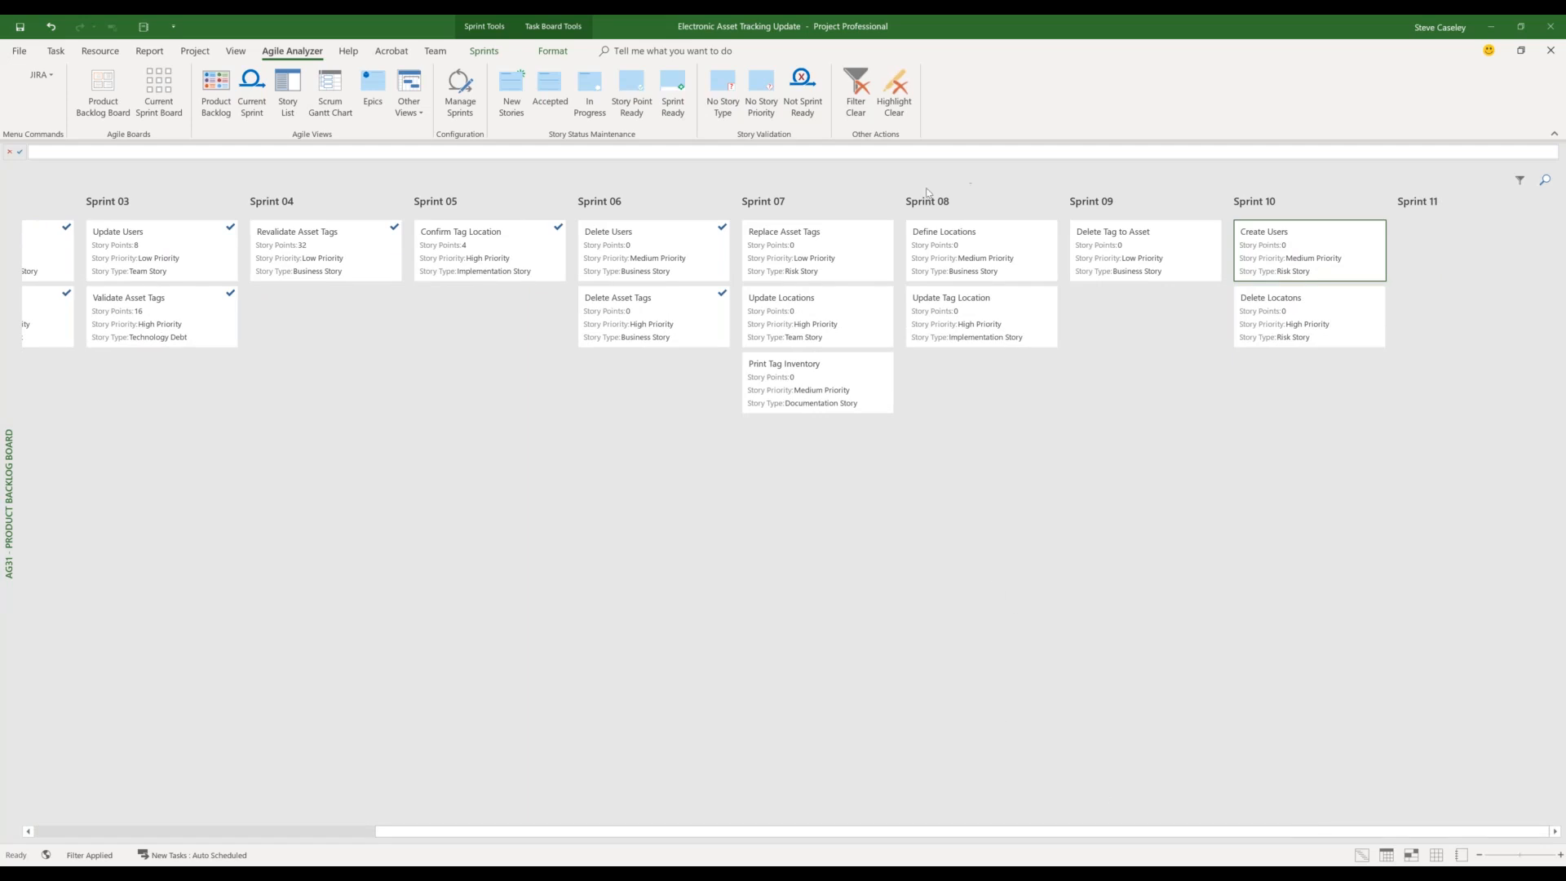
pyautogui.moveTo(802, 376); pyautogui.dragTo(983, 379)
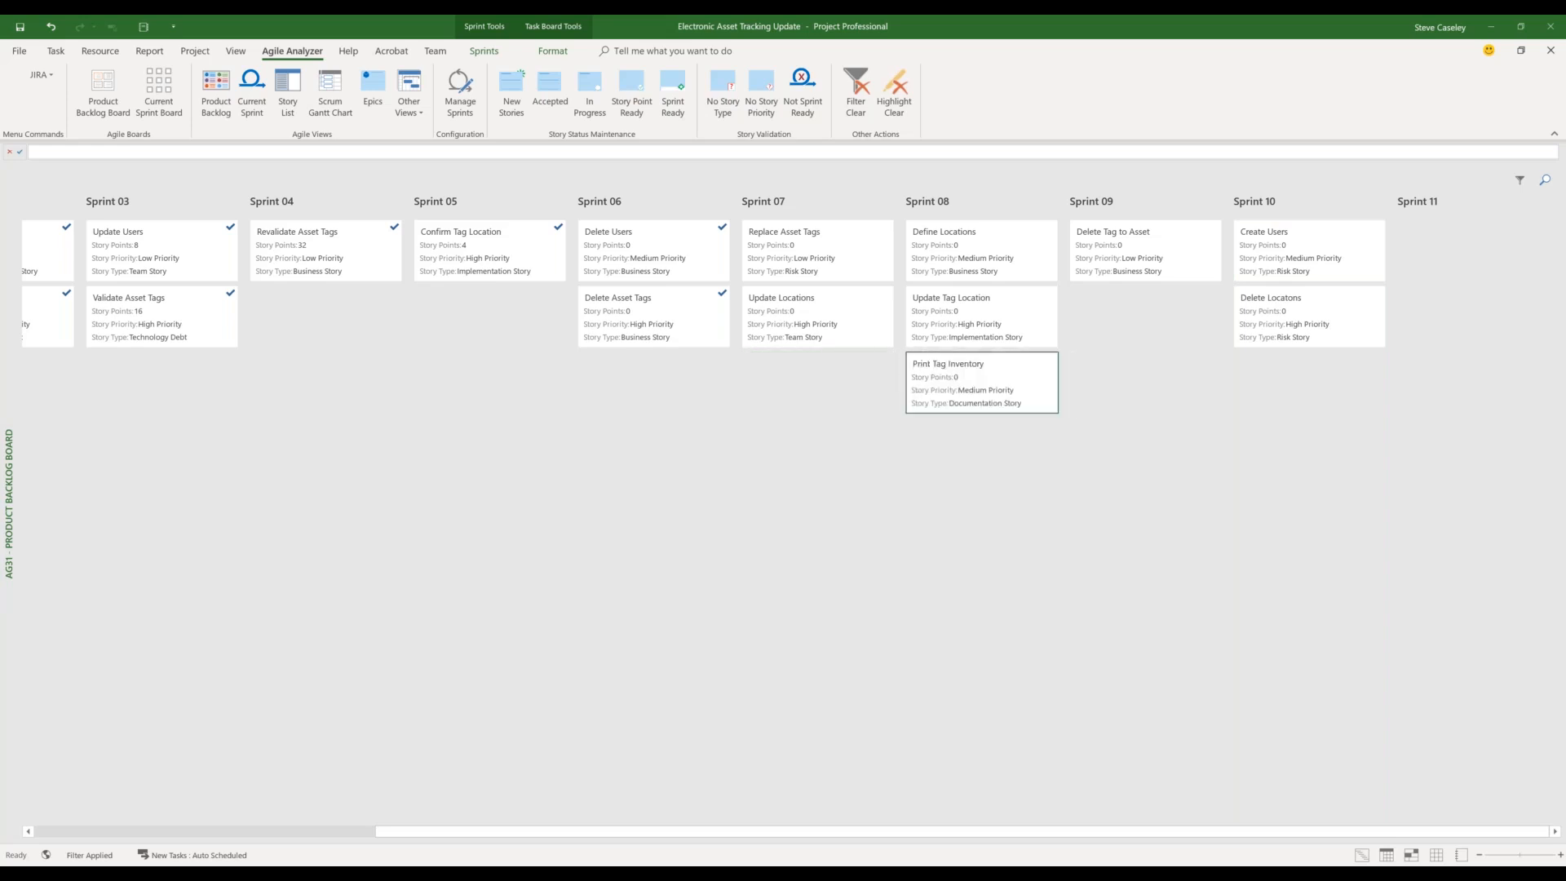
pyautogui.click(1281, 256)
pyautogui.moveTo(1280, 256); pyautogui.dragTo(791, 394)
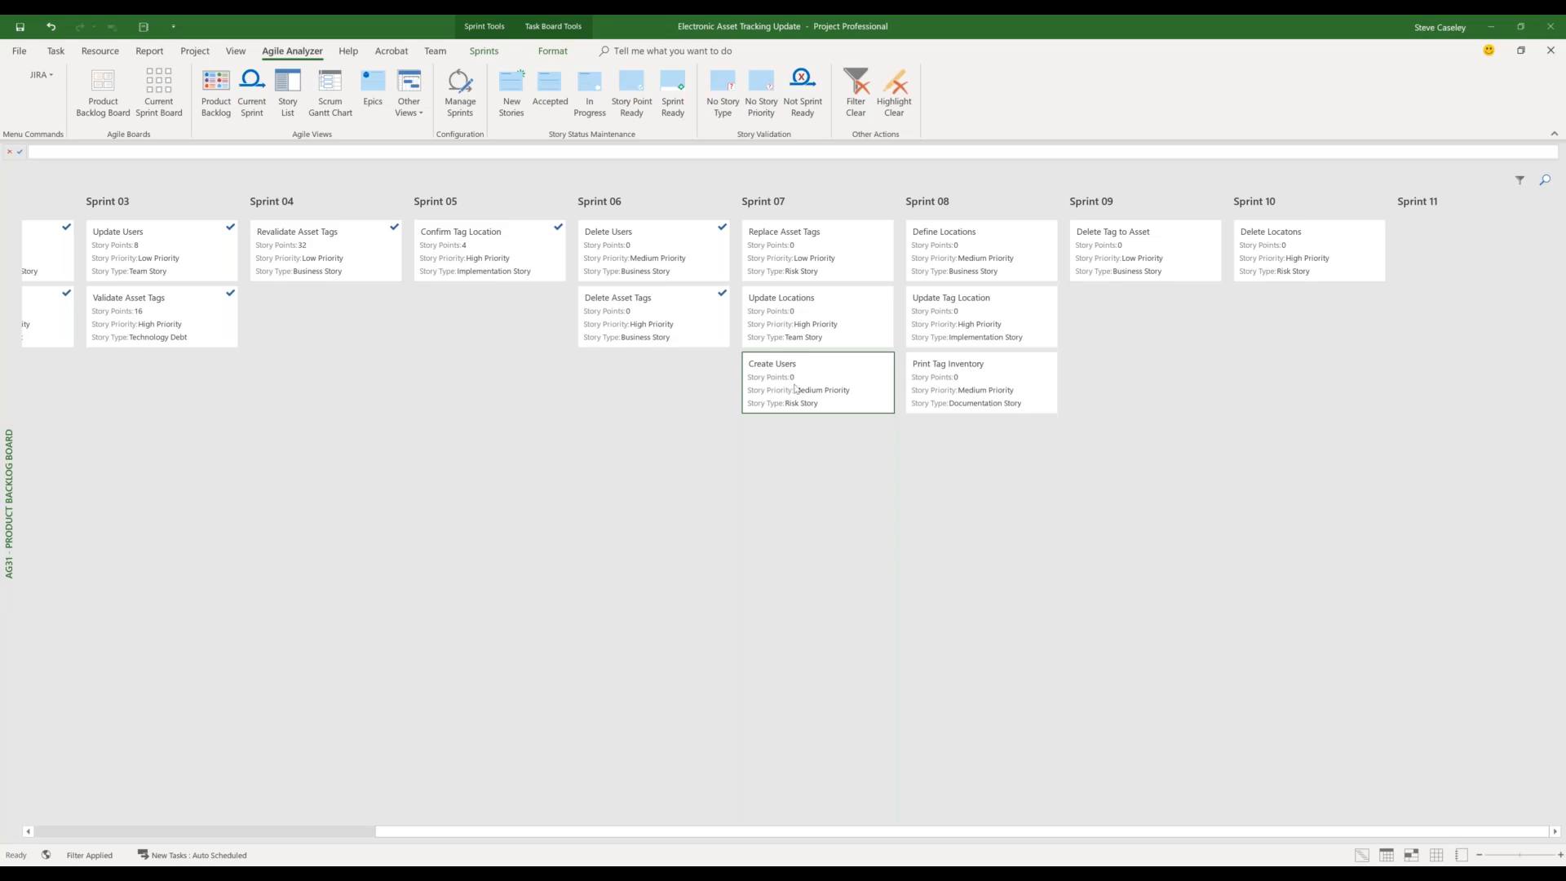
# Step: On the current sprint board, move the Replace Asset Tags story from In progress to Done
pyautogui.click(158, 109)
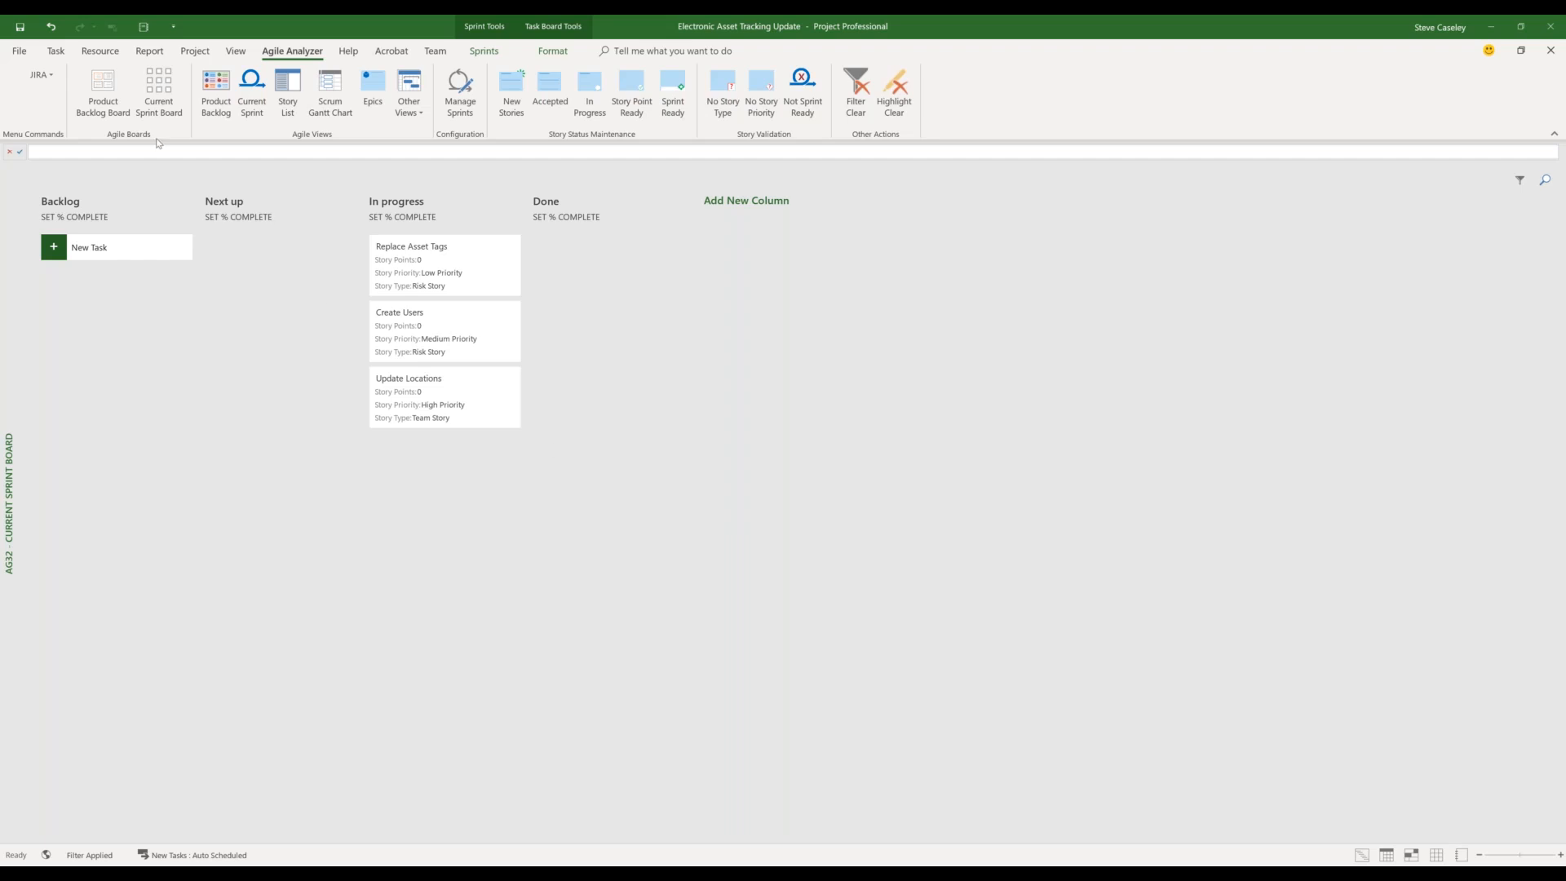
pyautogui.click(109, 90)
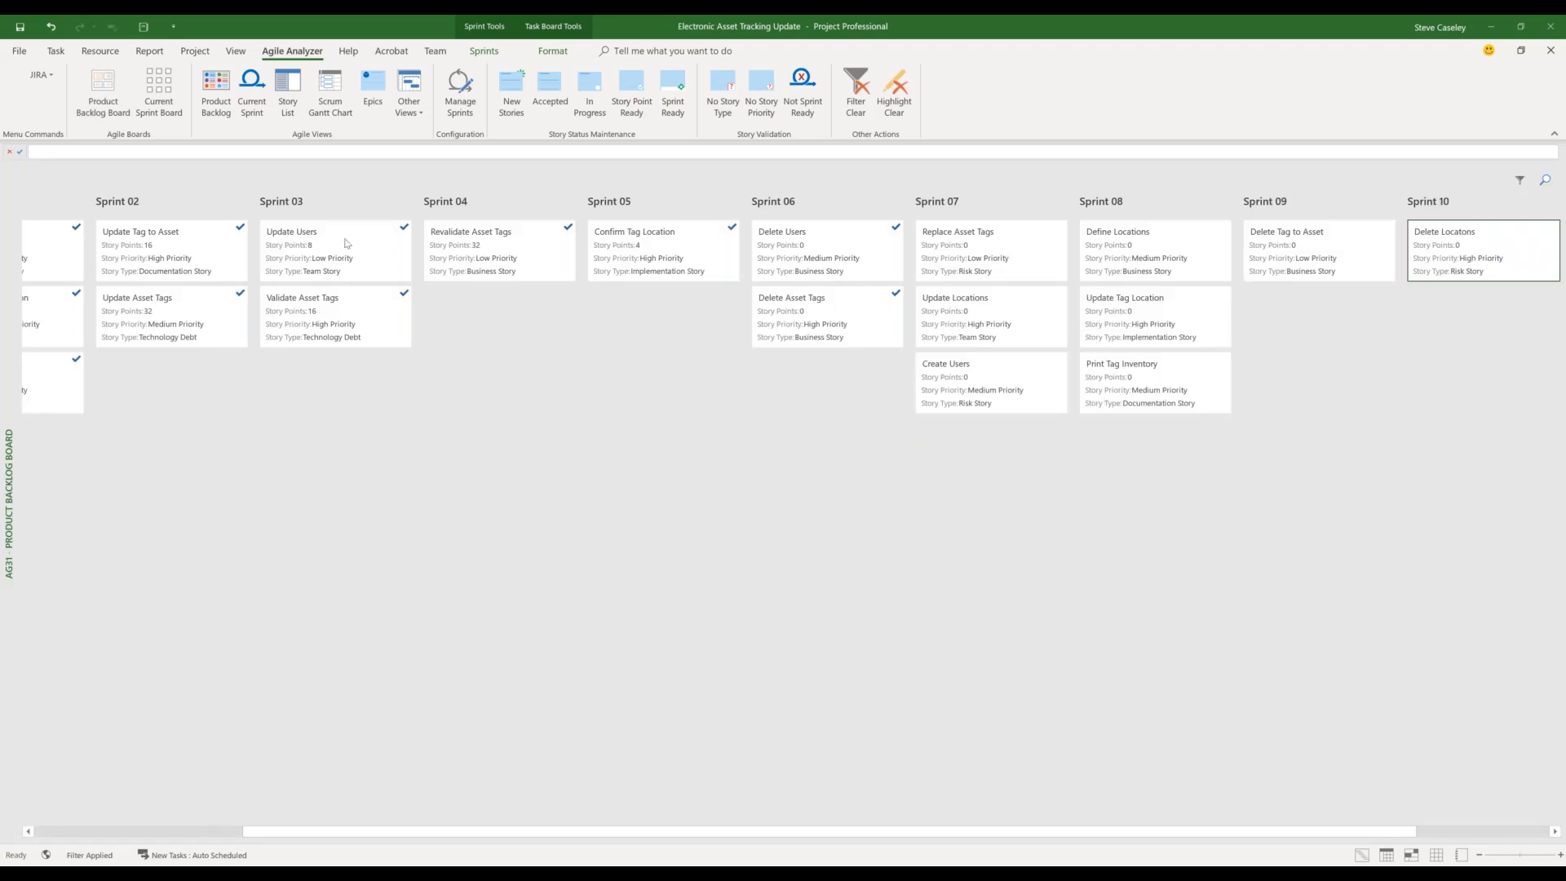
pyautogui.click(160, 99)
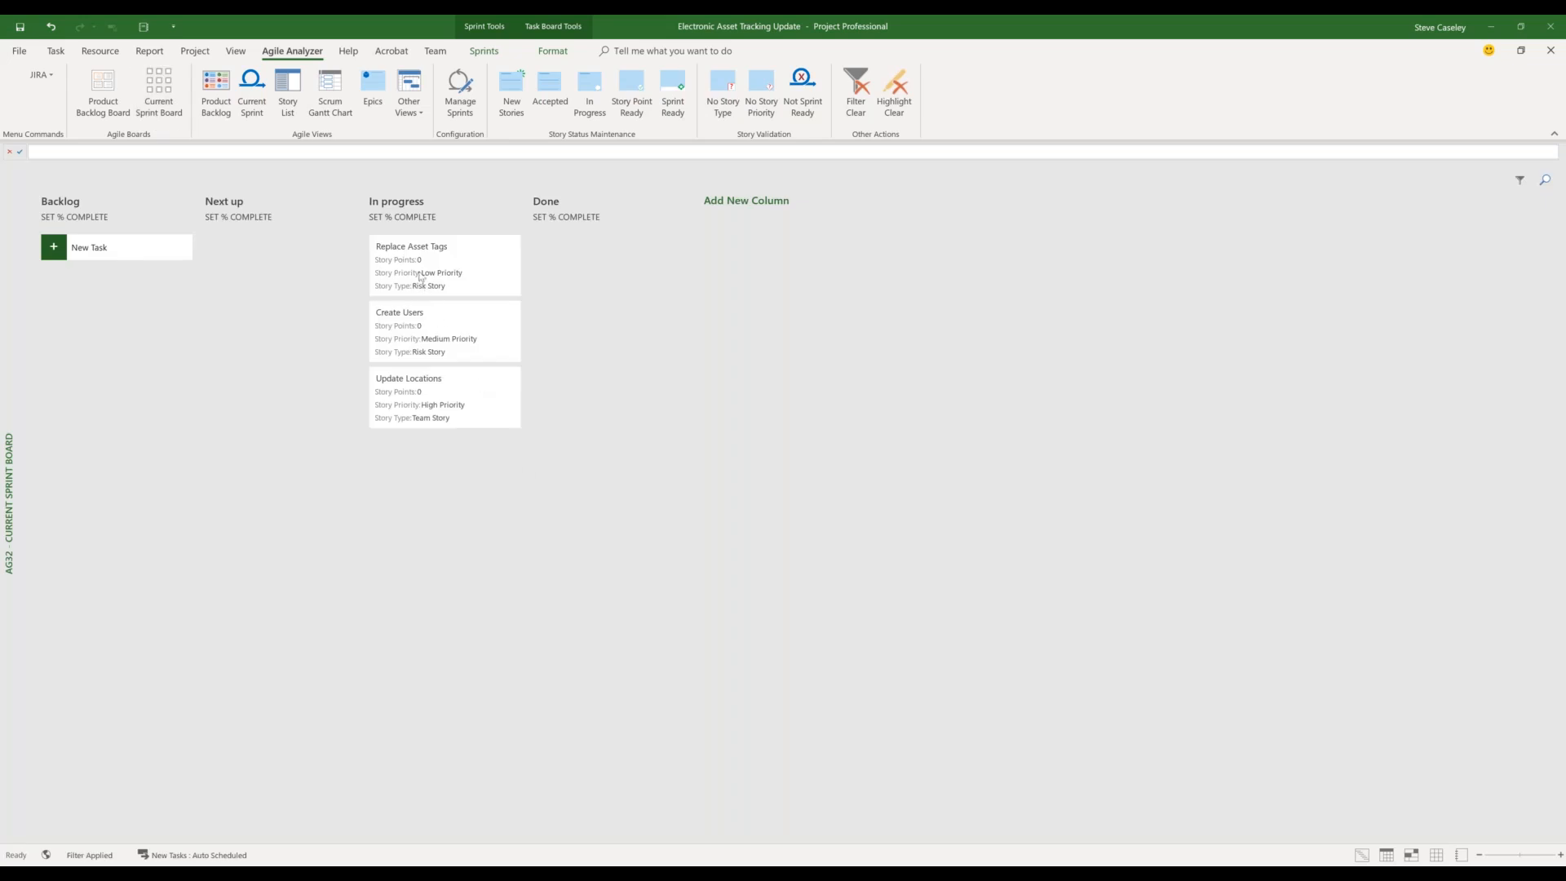
pyautogui.moveTo(423, 273); pyautogui.dragTo(574, 266)
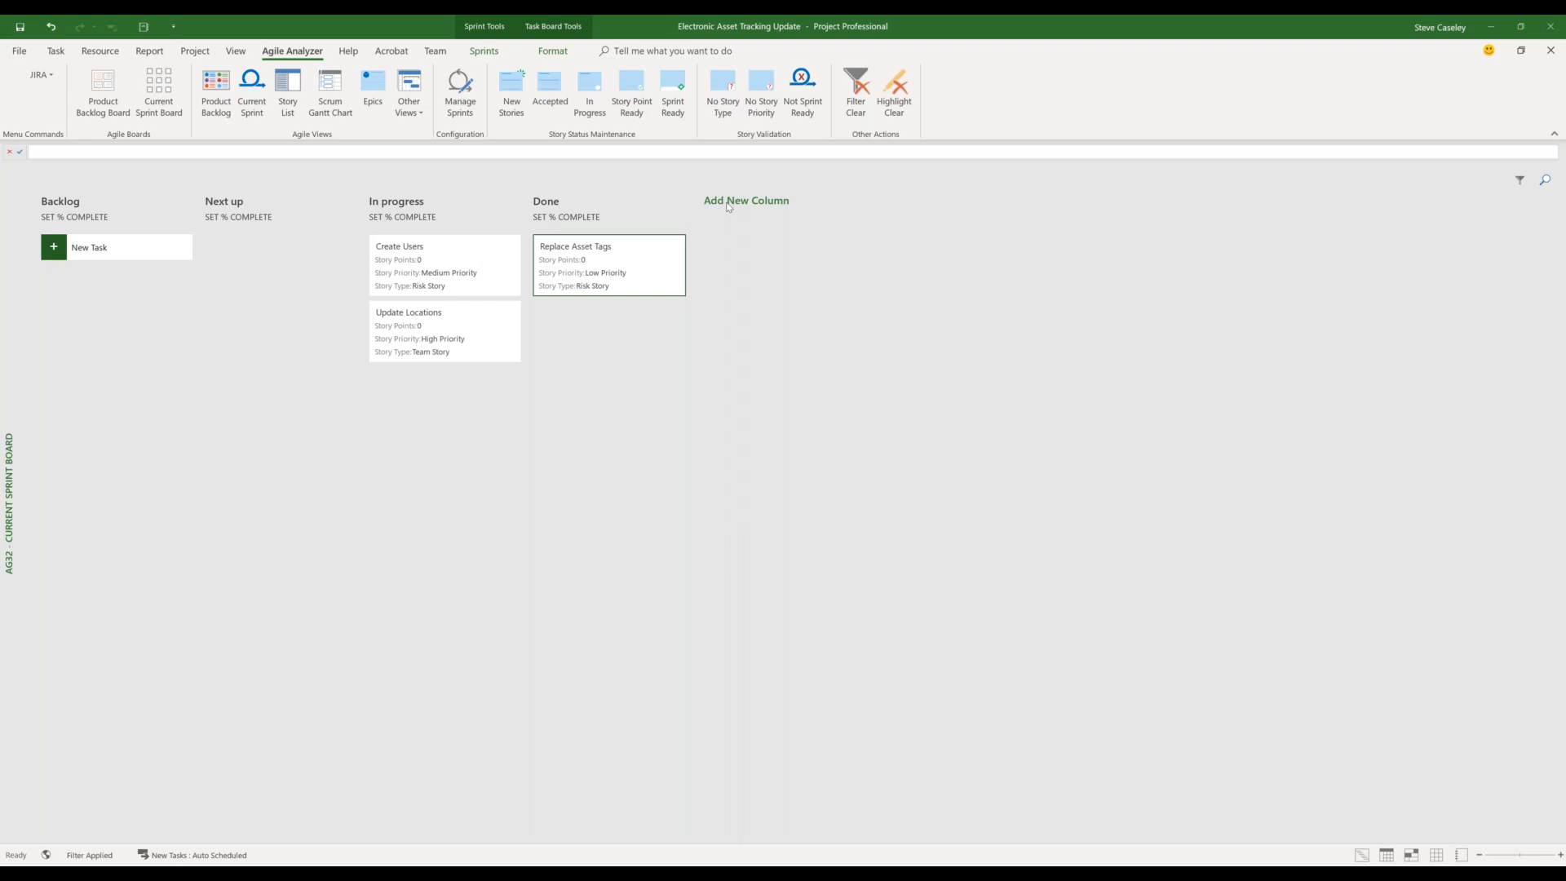
# Step: Add a column named Testing to the current sprint board and place it between In progress and Done
pyautogui.click(728, 204)
pyautogui.write('TE')
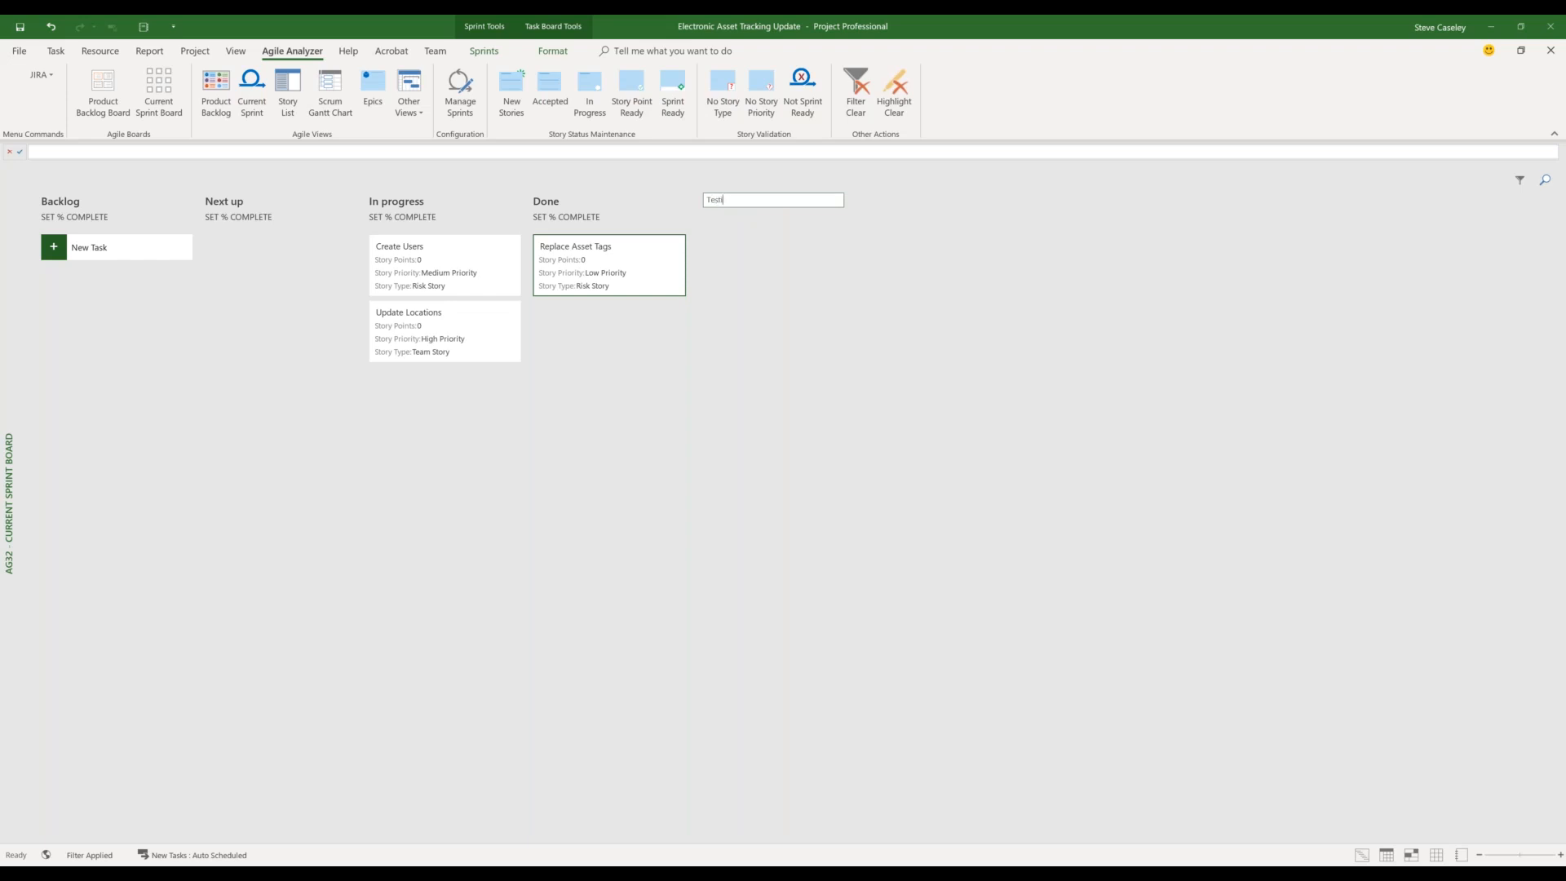
pyautogui.write('sting')
pyautogui.press('Return')
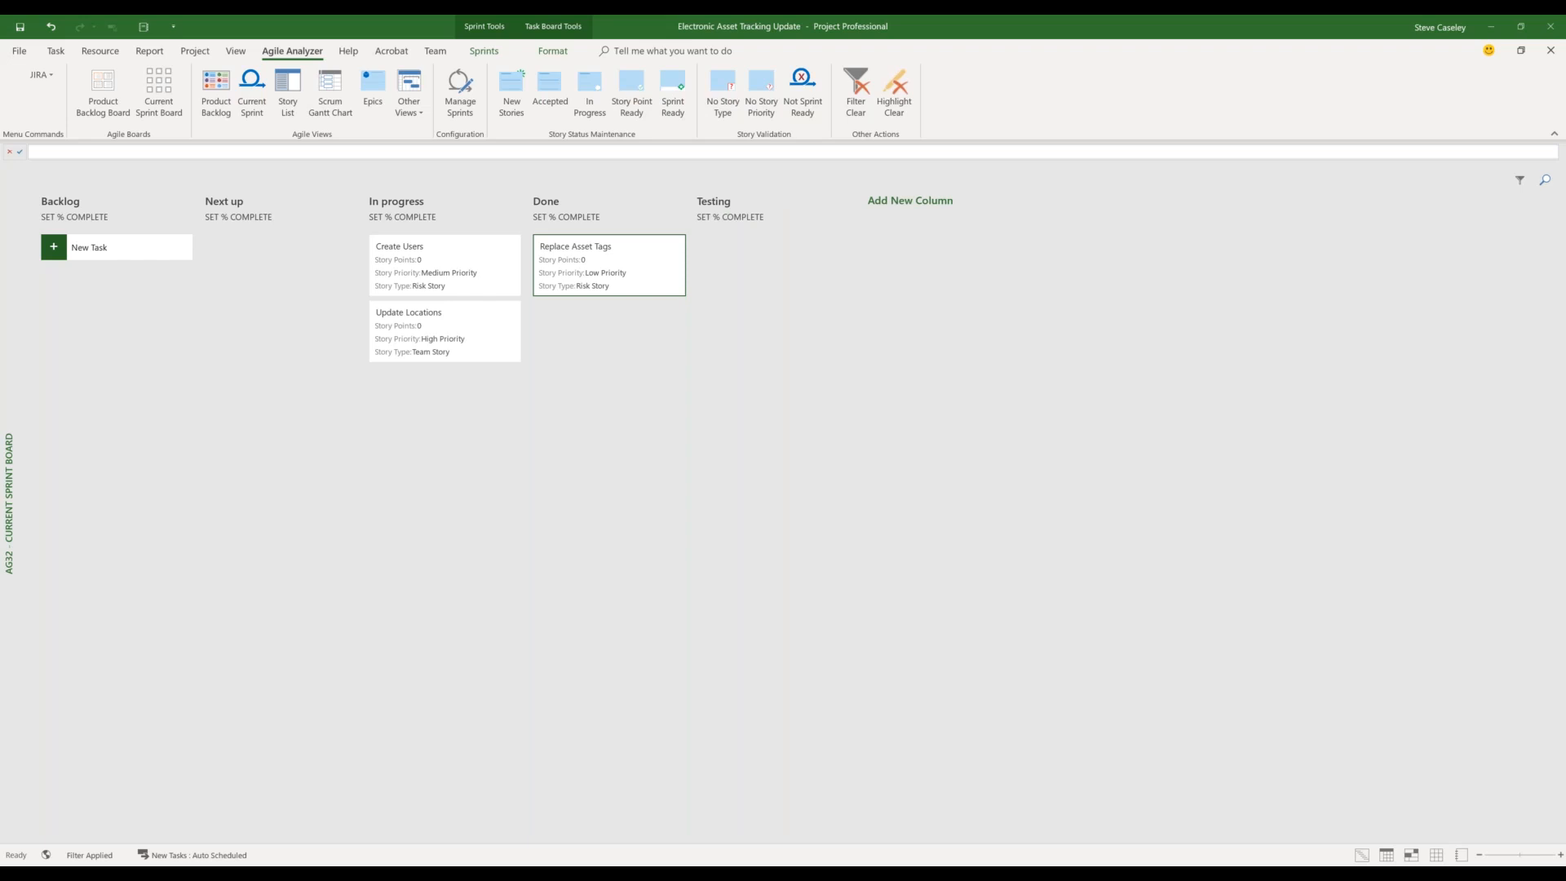
pyautogui.rightClick(754, 204)
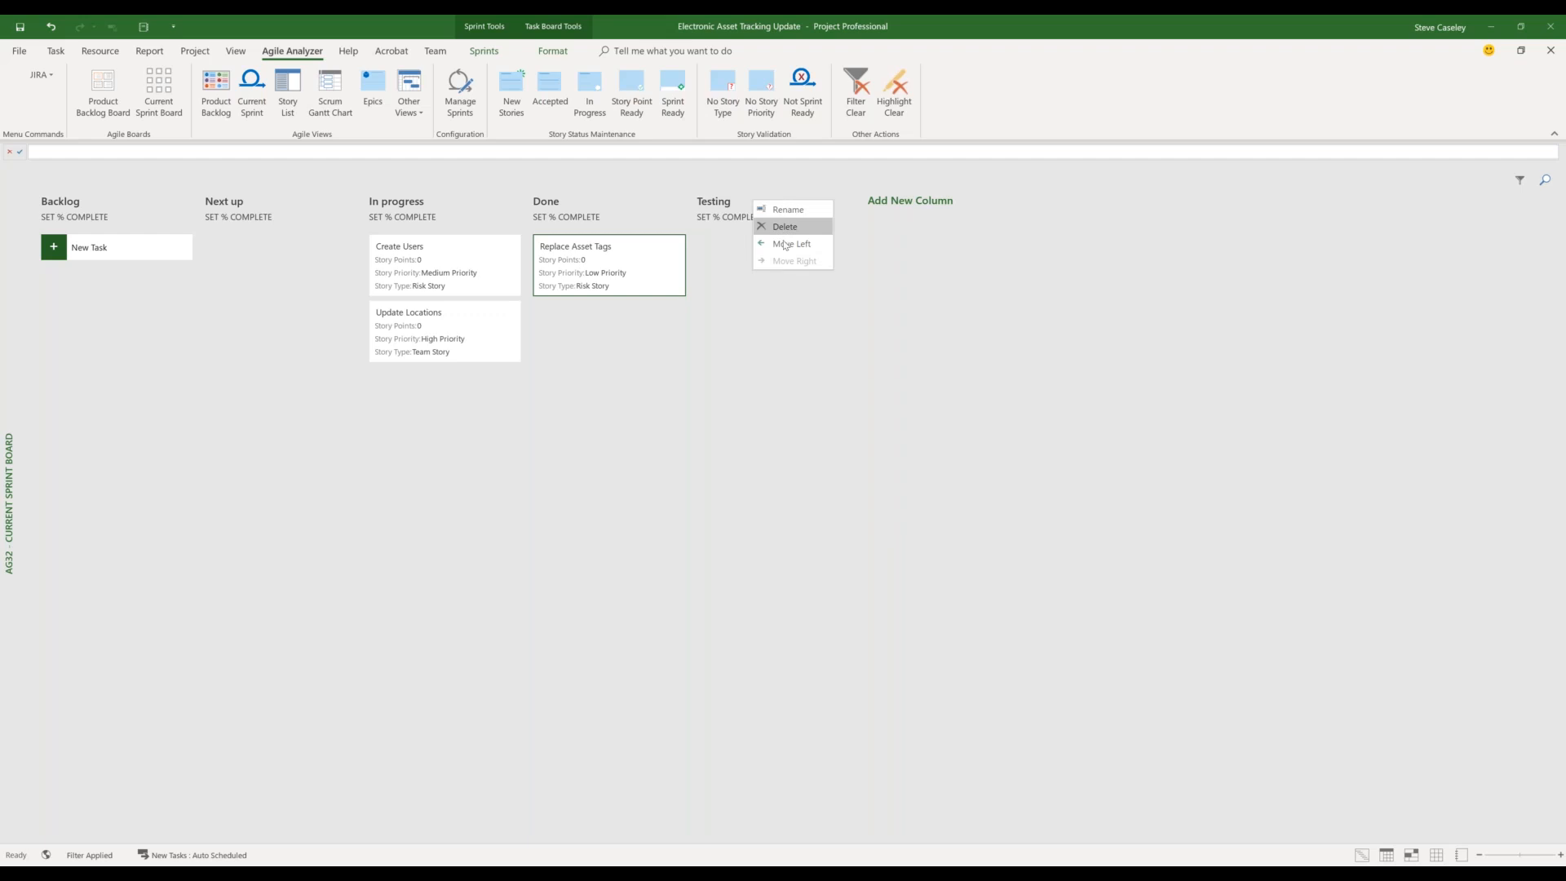
pyautogui.click(785, 245)
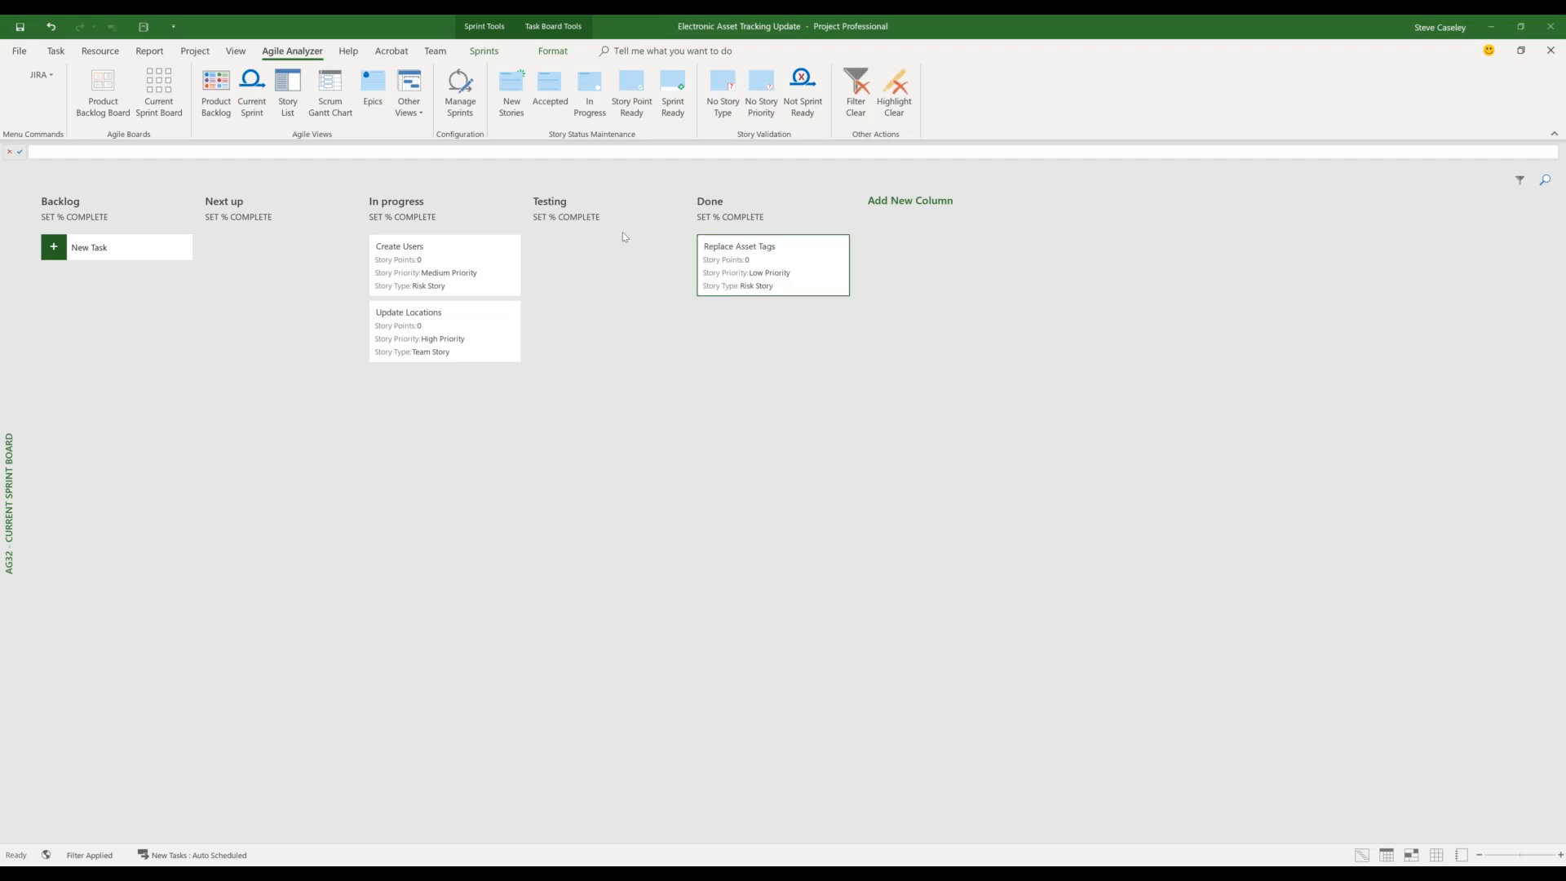
# Step: Set the Testing column's % complete to 75
pyautogui.rightClick(561, 207)
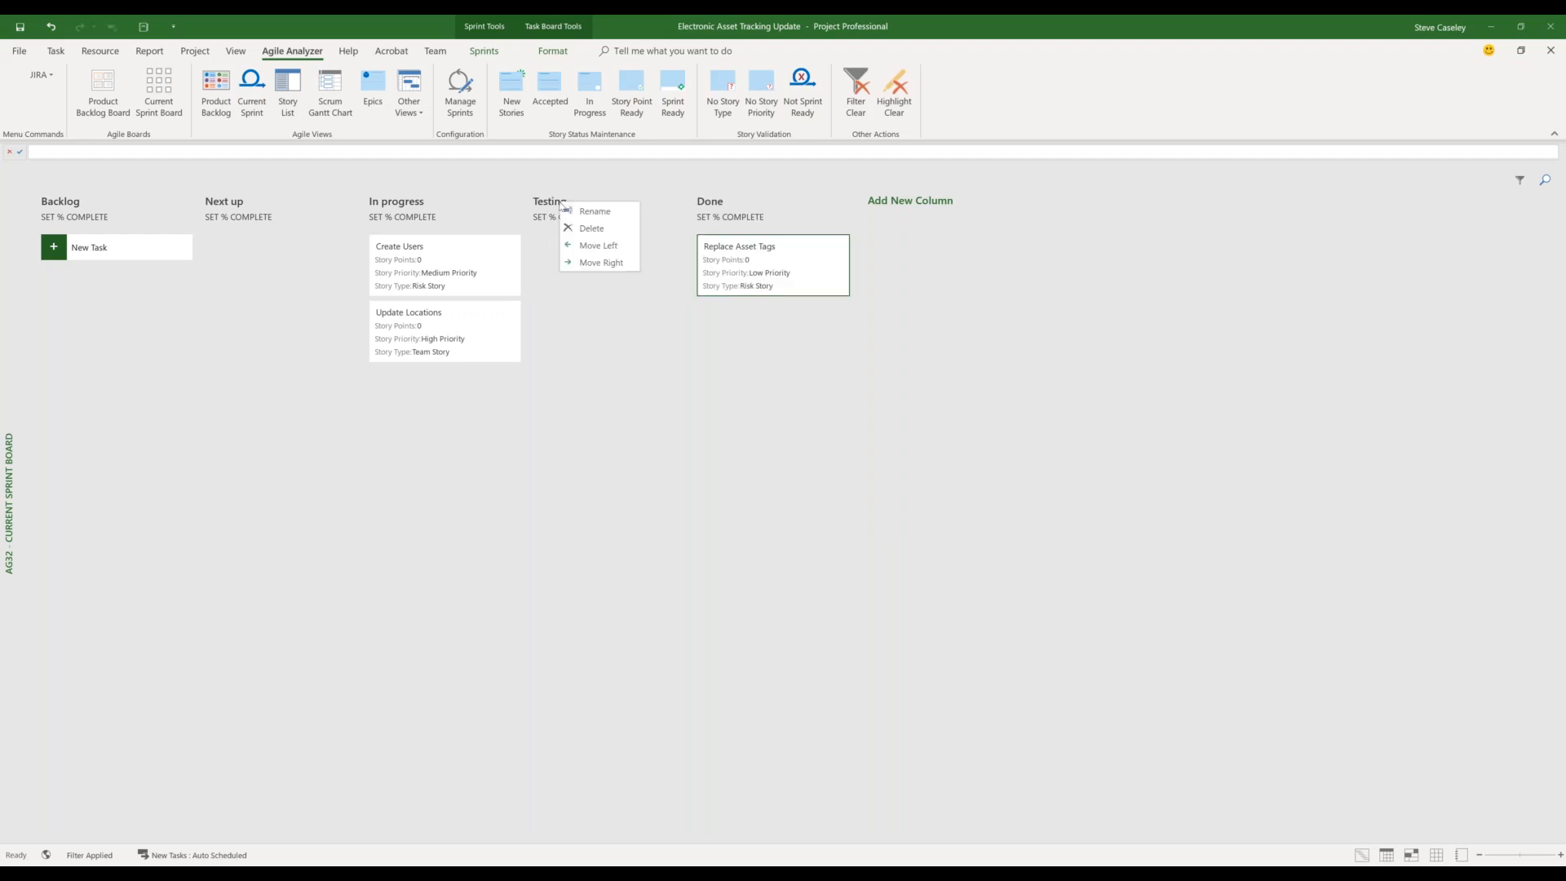
pyautogui.click(615, 358)
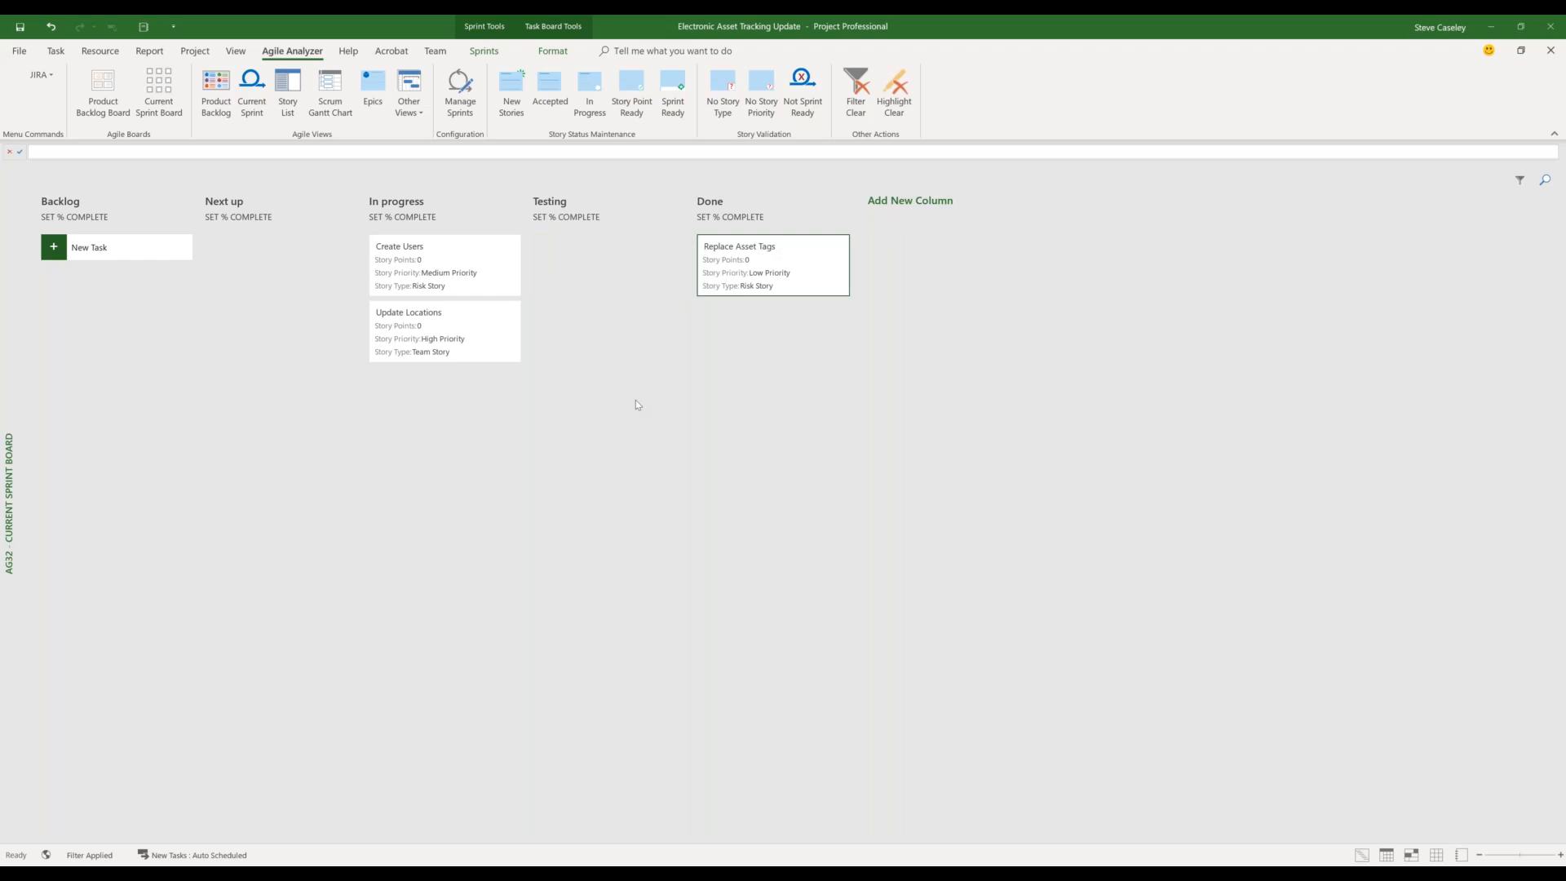
pyautogui.click(558, 219)
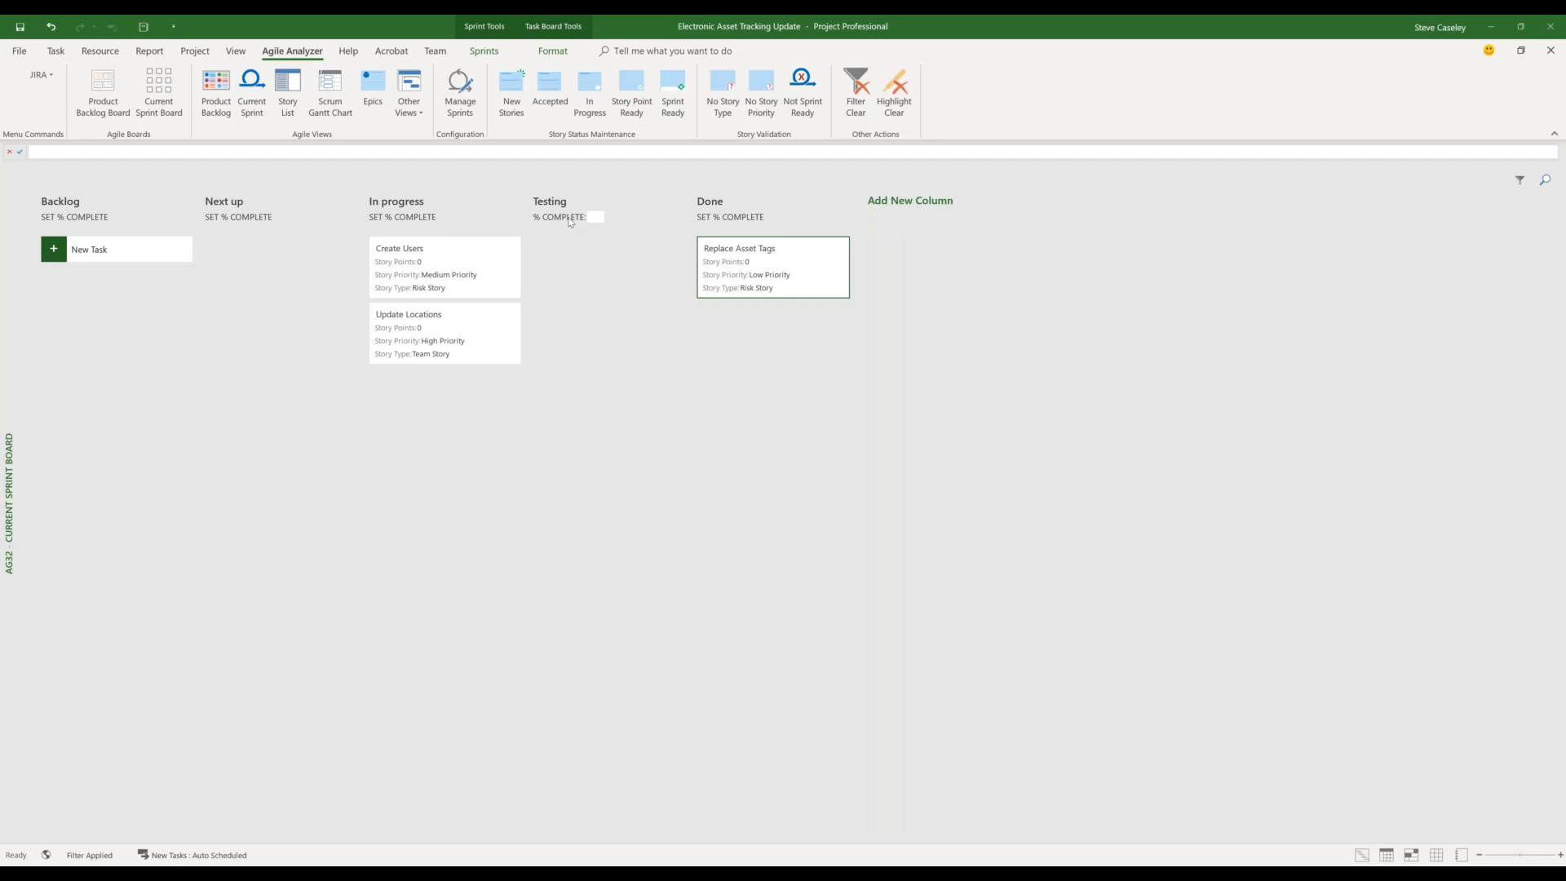
pyautogui.press('Return')
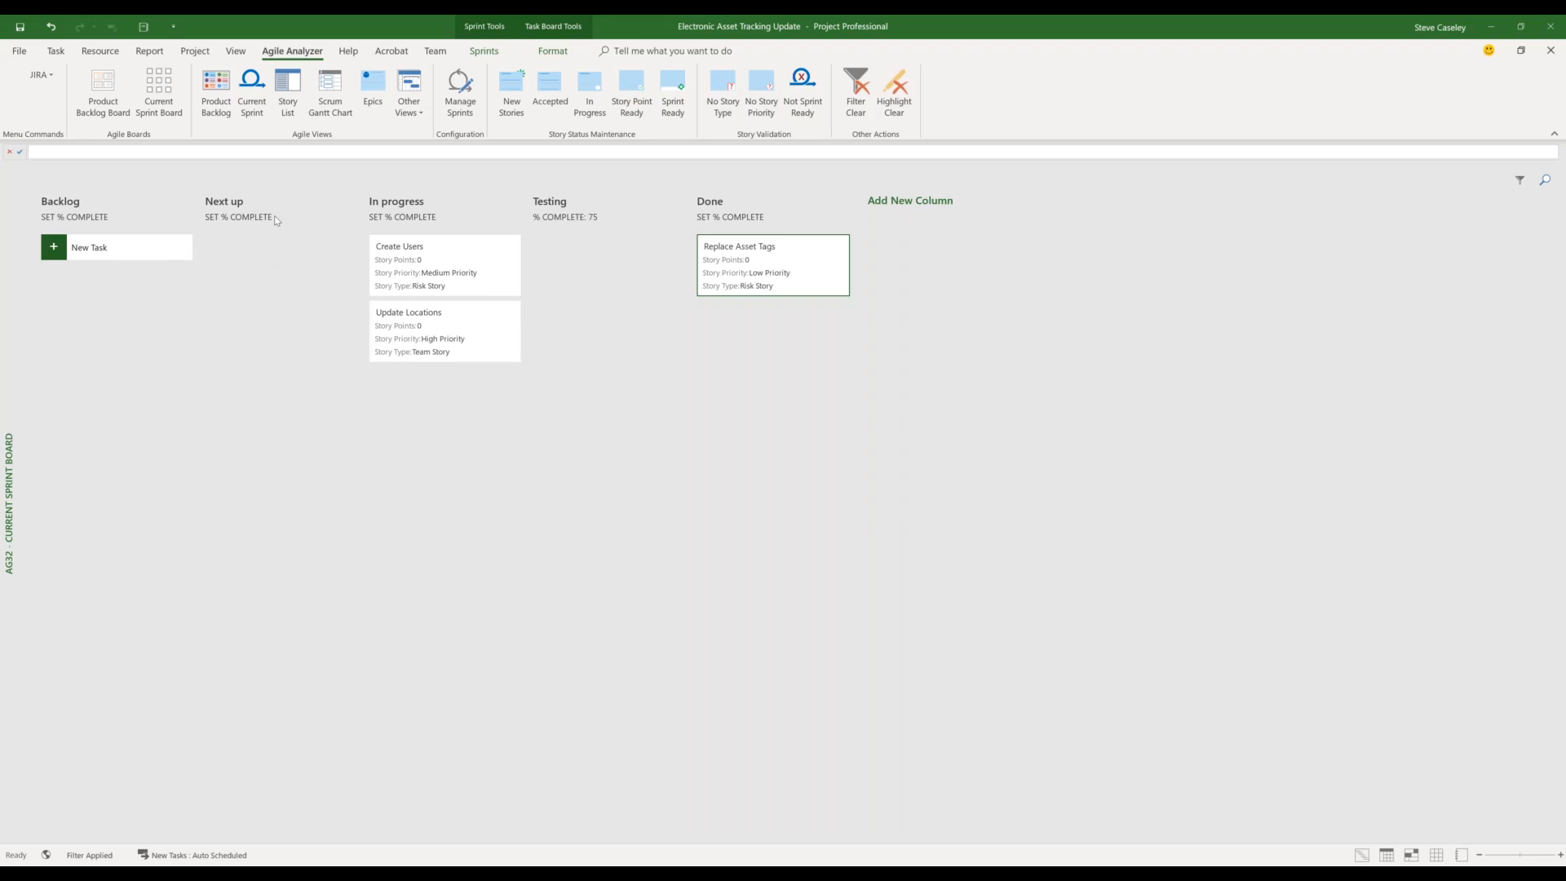
# Step: In the product backlog list, reassign the Delete Tag to Asset story to Sprint 07 and refresh the sprint grouping
pyautogui.click(231, 112)
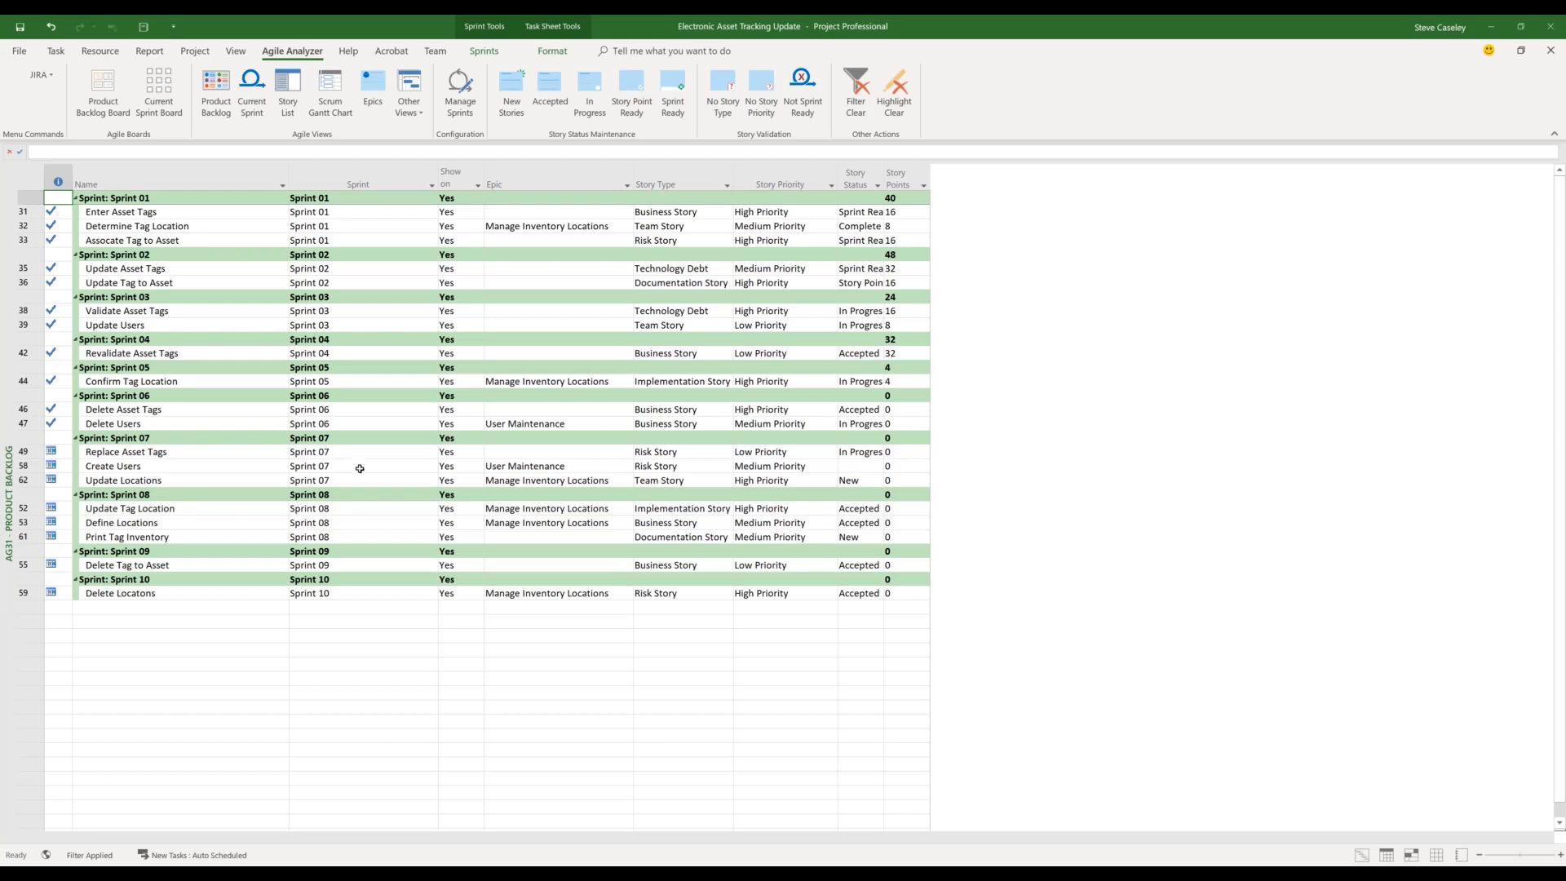
pyautogui.click(374, 566)
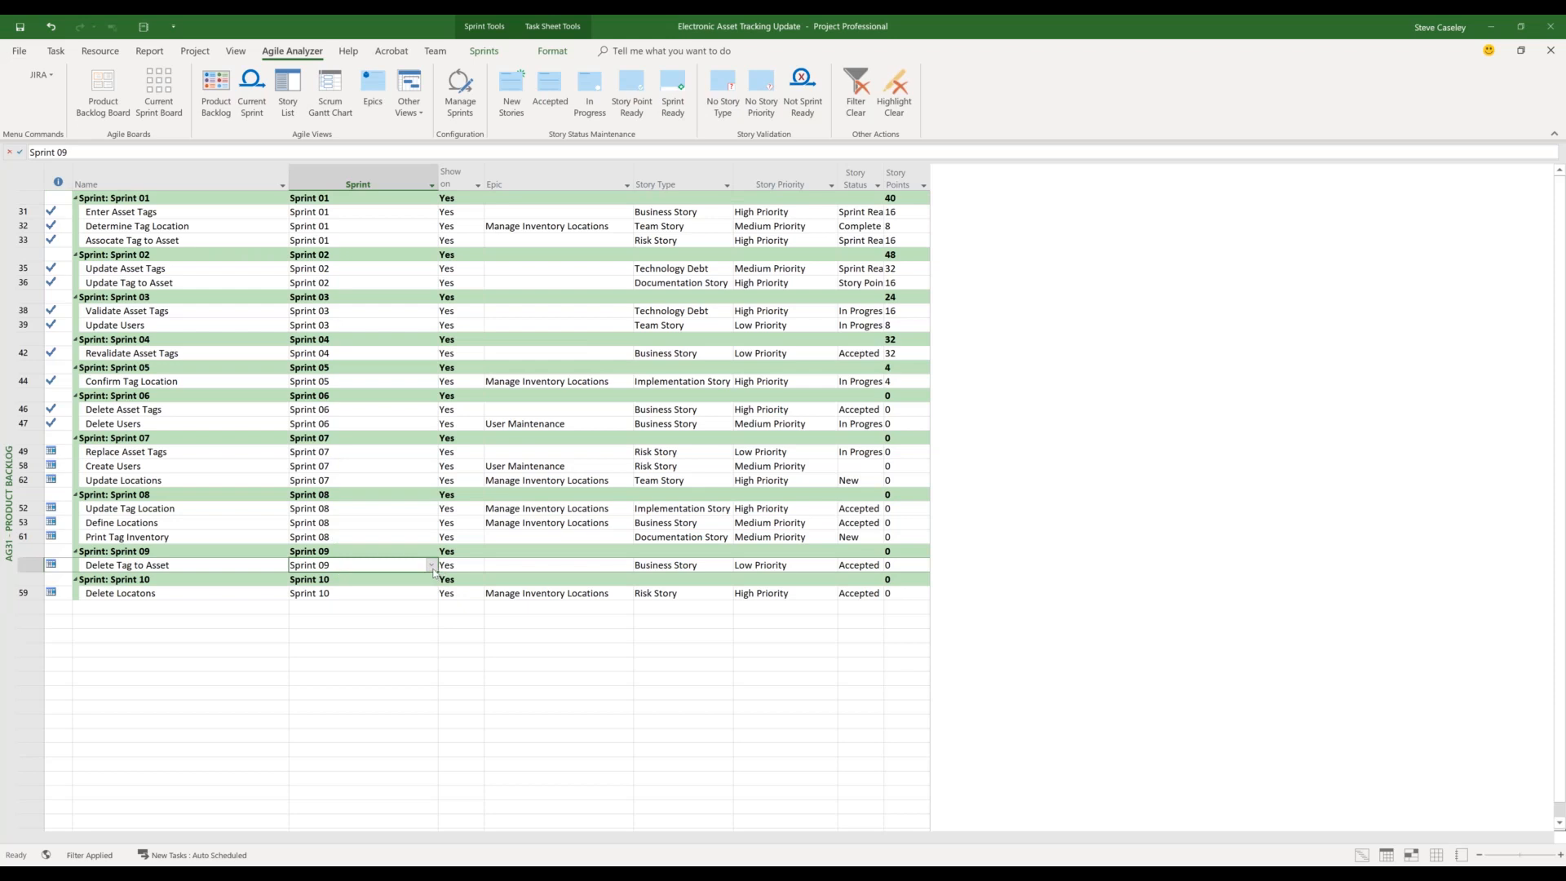
pyautogui.click(432, 569)
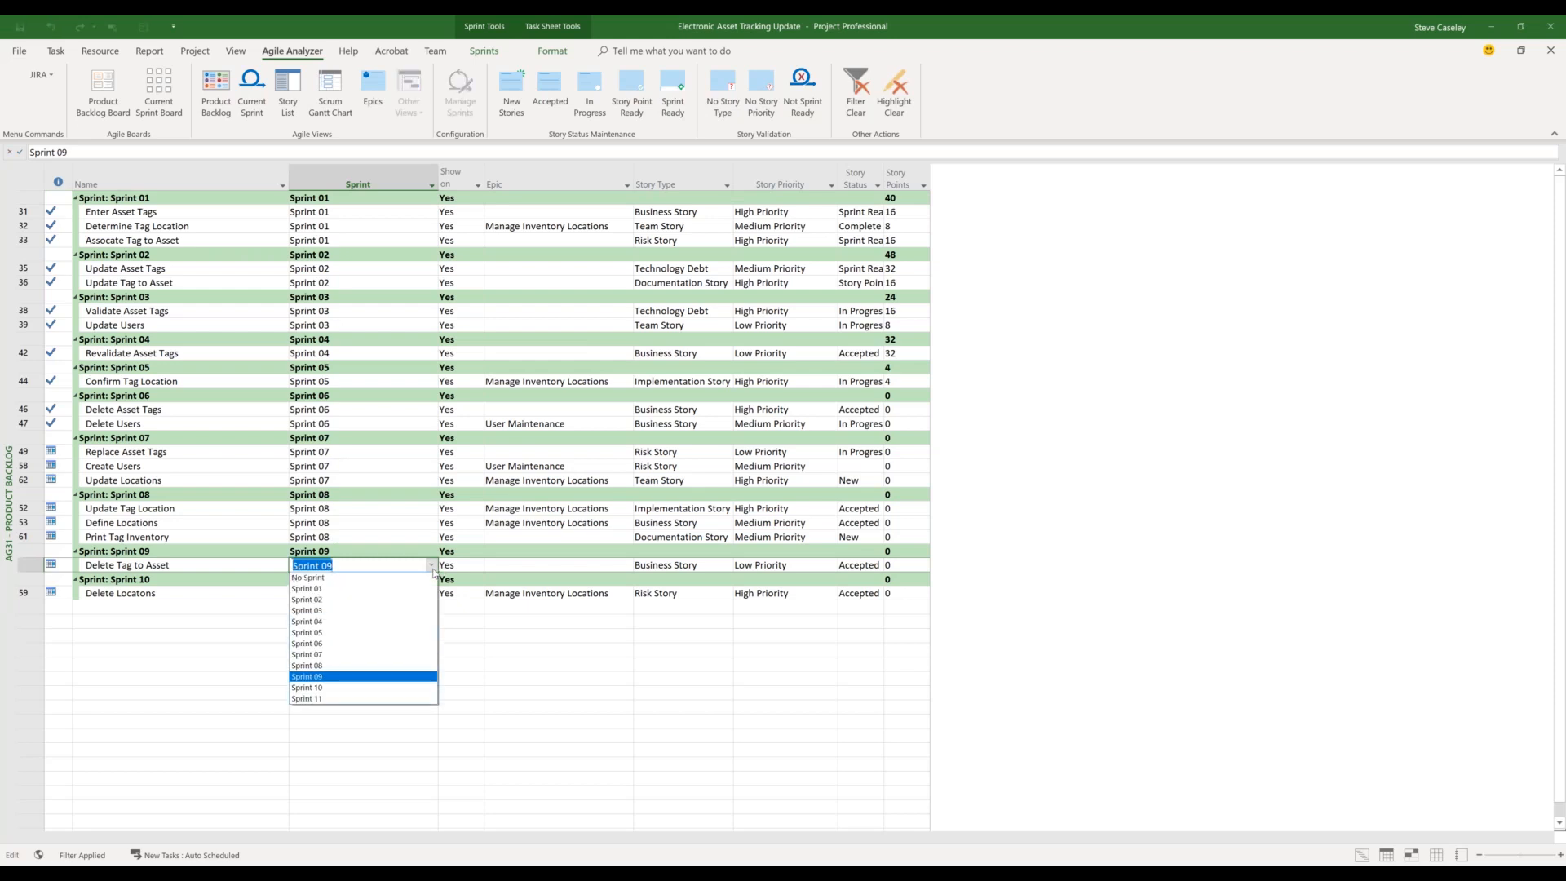
pyautogui.click(344, 655)
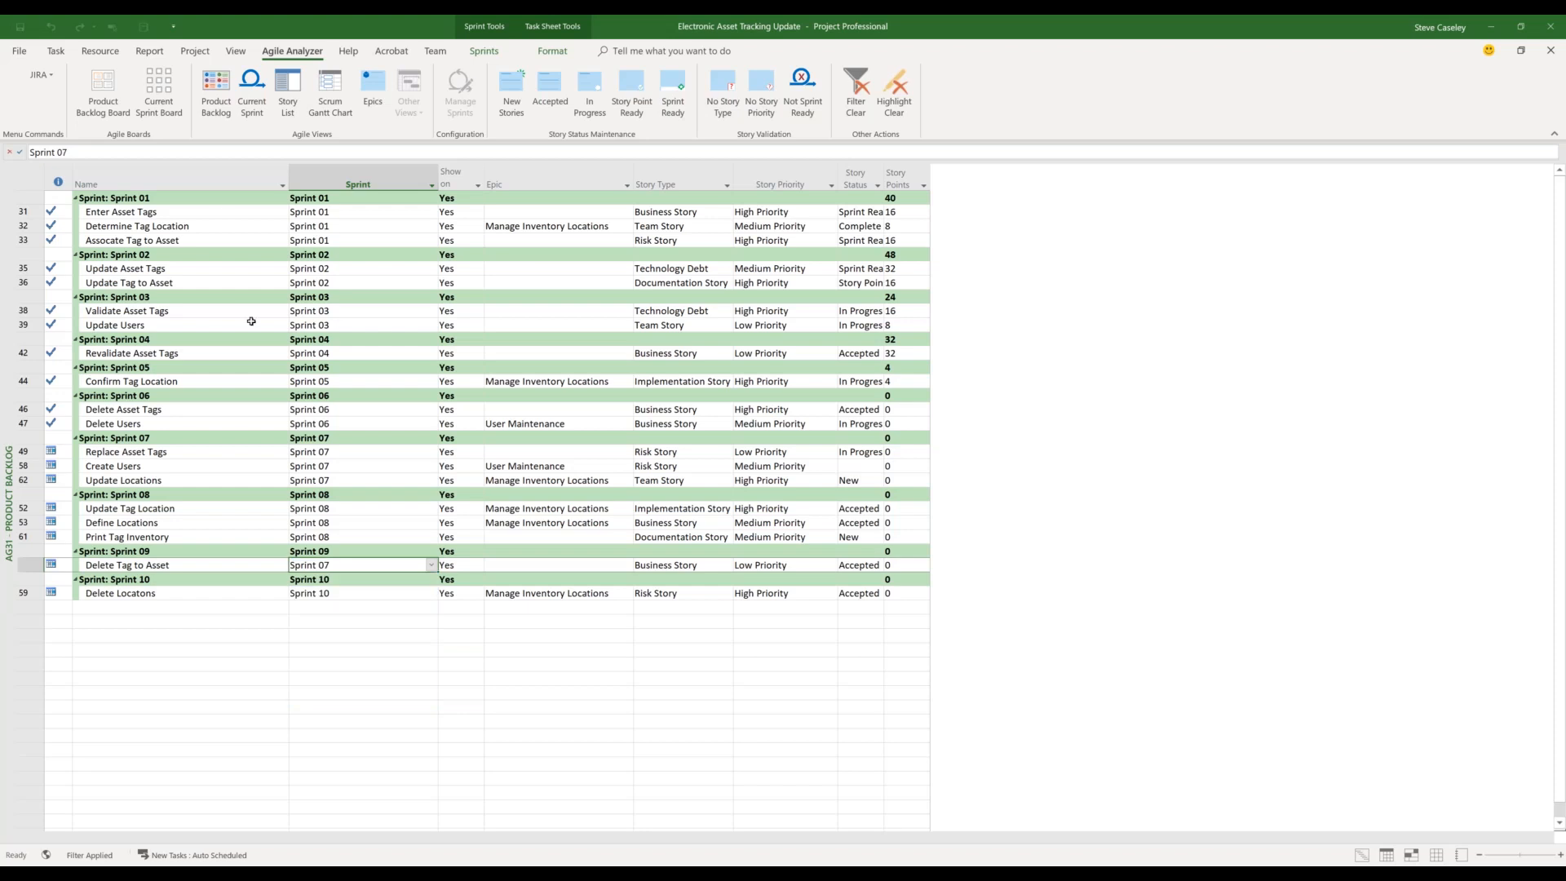
pyautogui.click(216, 94)
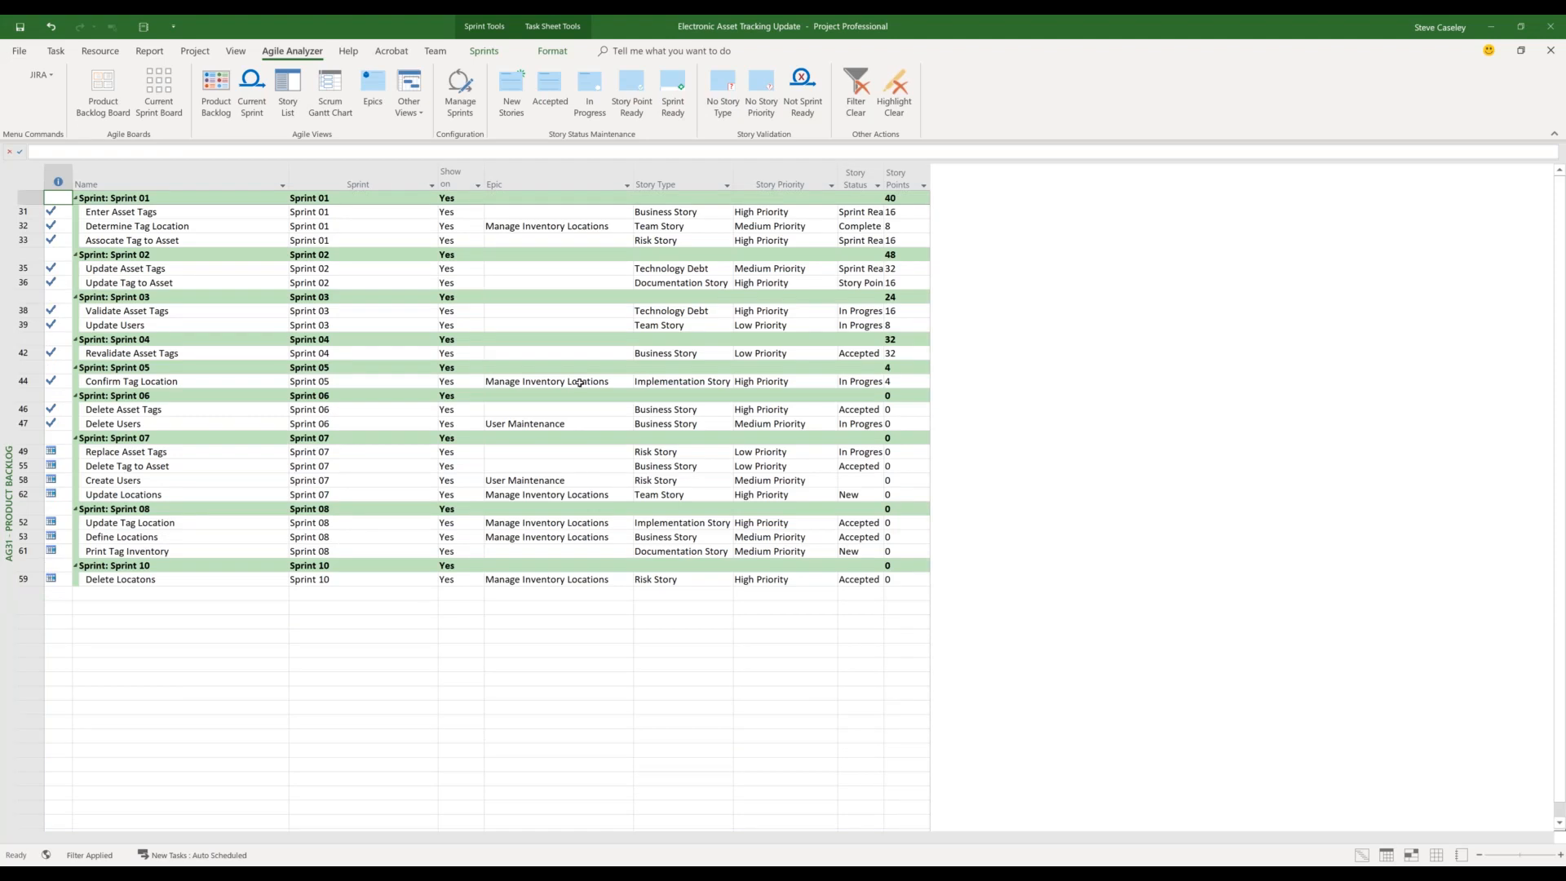
# Step: Review the available story type options for the Delete Asset Tags story
pyautogui.click(717, 410)
pyautogui.click(727, 409)
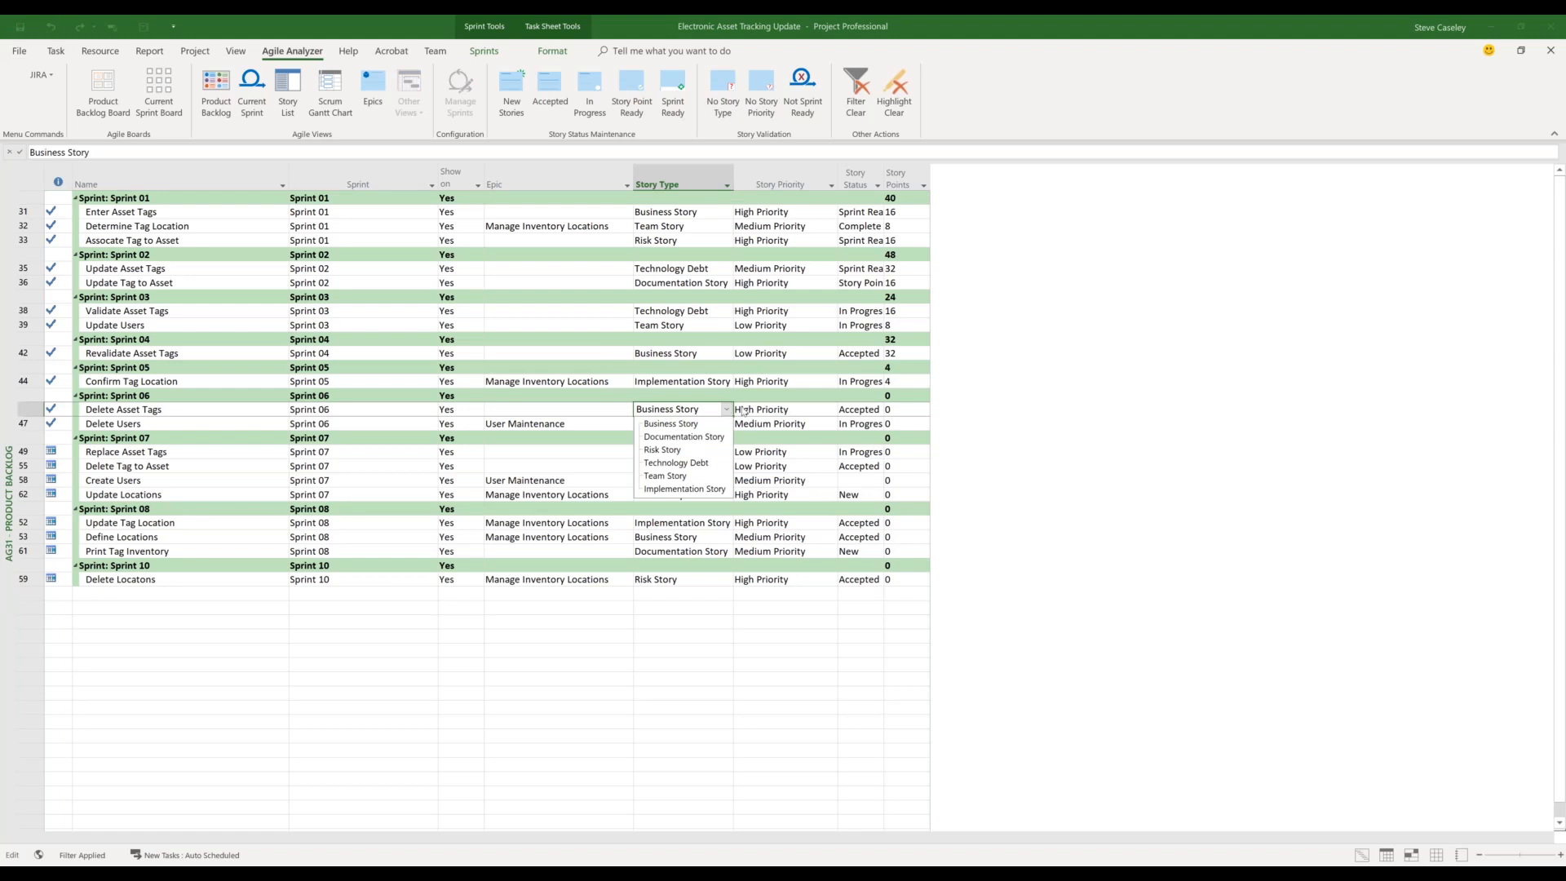
pyautogui.click(752, 410)
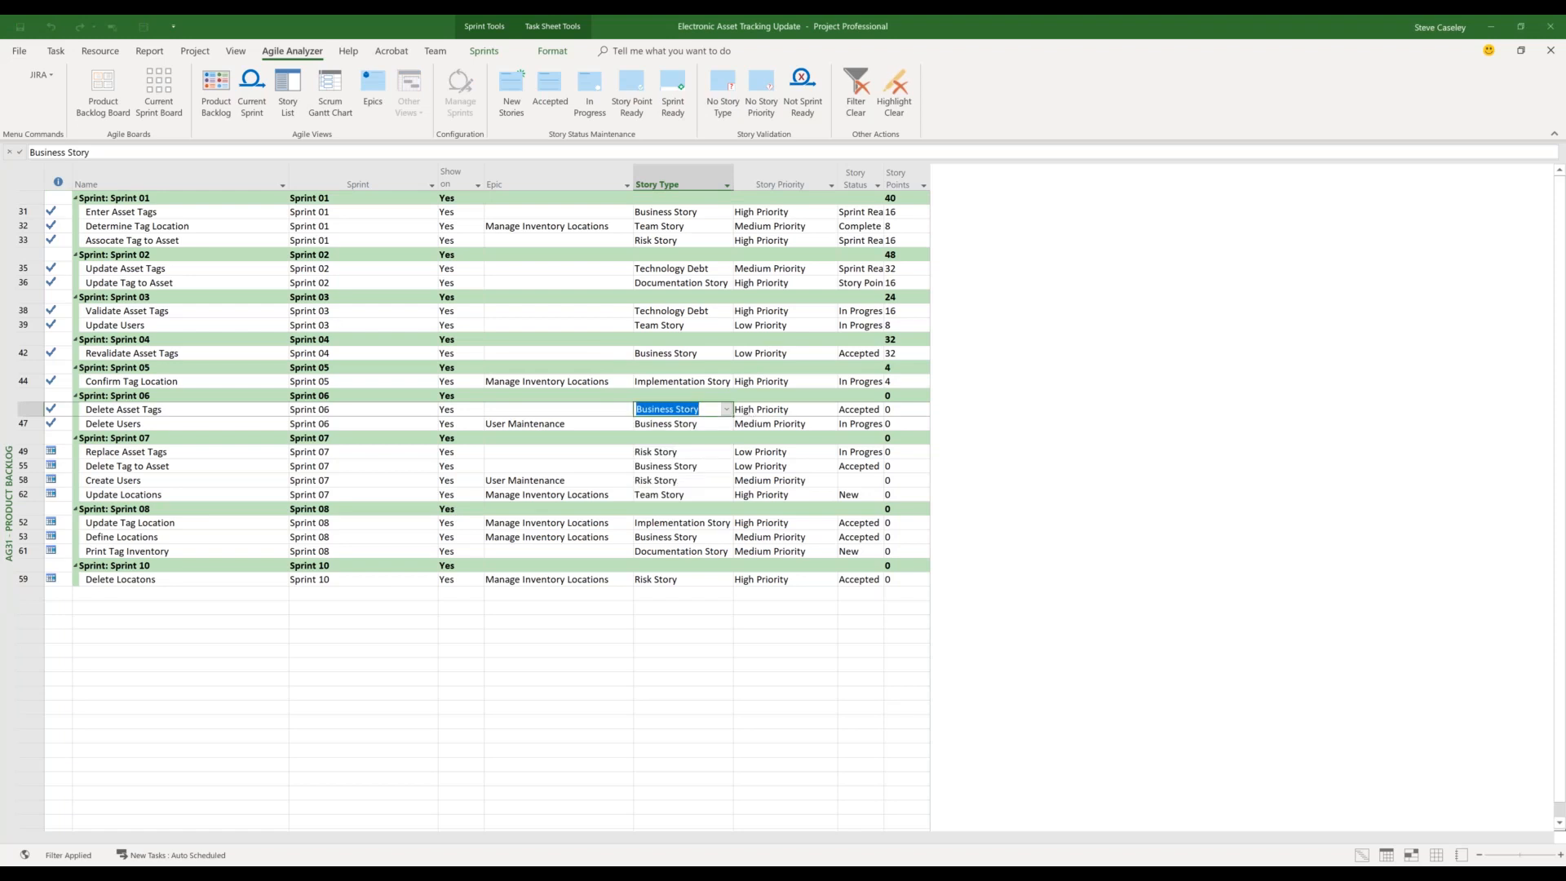
# Step: Filter the product backlog by story type to show only Business Story and Risk Story
pyautogui.click(729, 186)
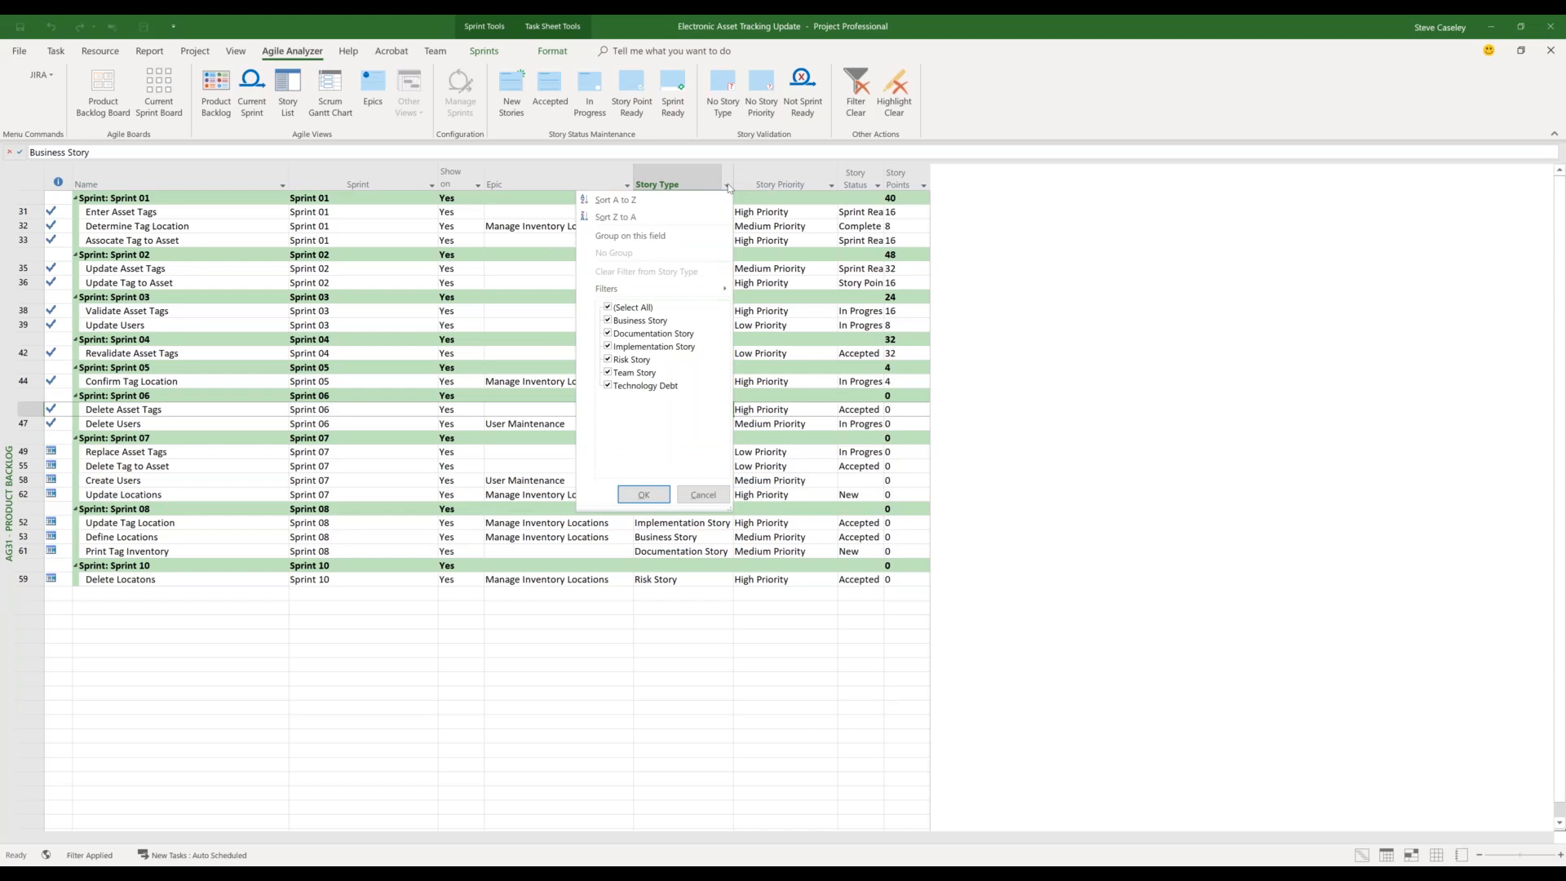
pyautogui.click(607, 307)
pyautogui.click(610, 320)
pyautogui.click(607, 360)
pyautogui.click(644, 495)
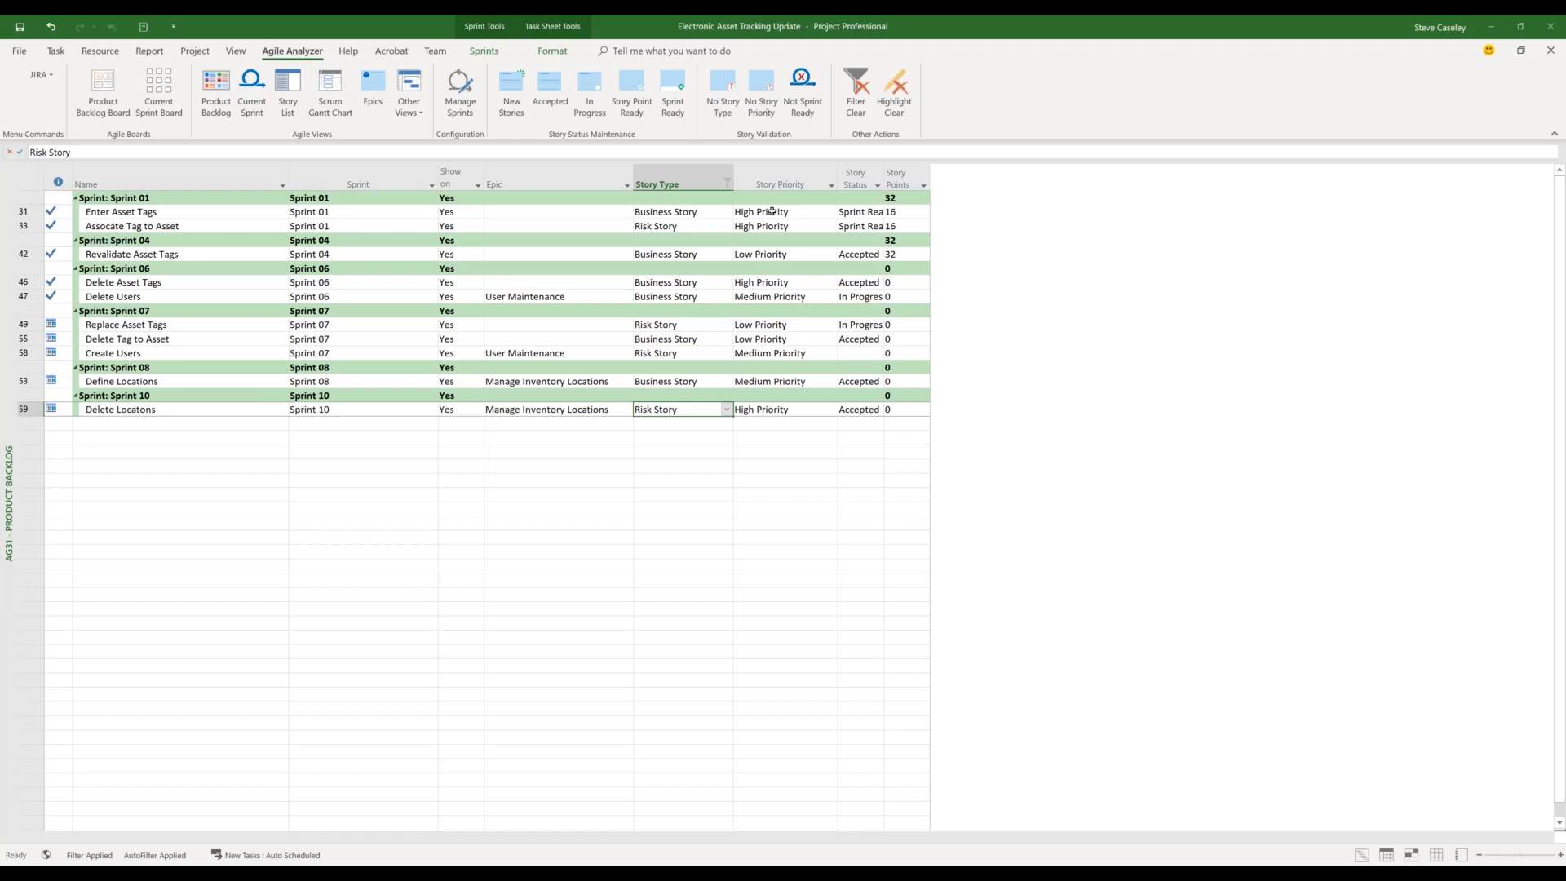
# Step: Narrow the filtered backlog by story priority to show only High Priority stories
pyautogui.click(830, 186)
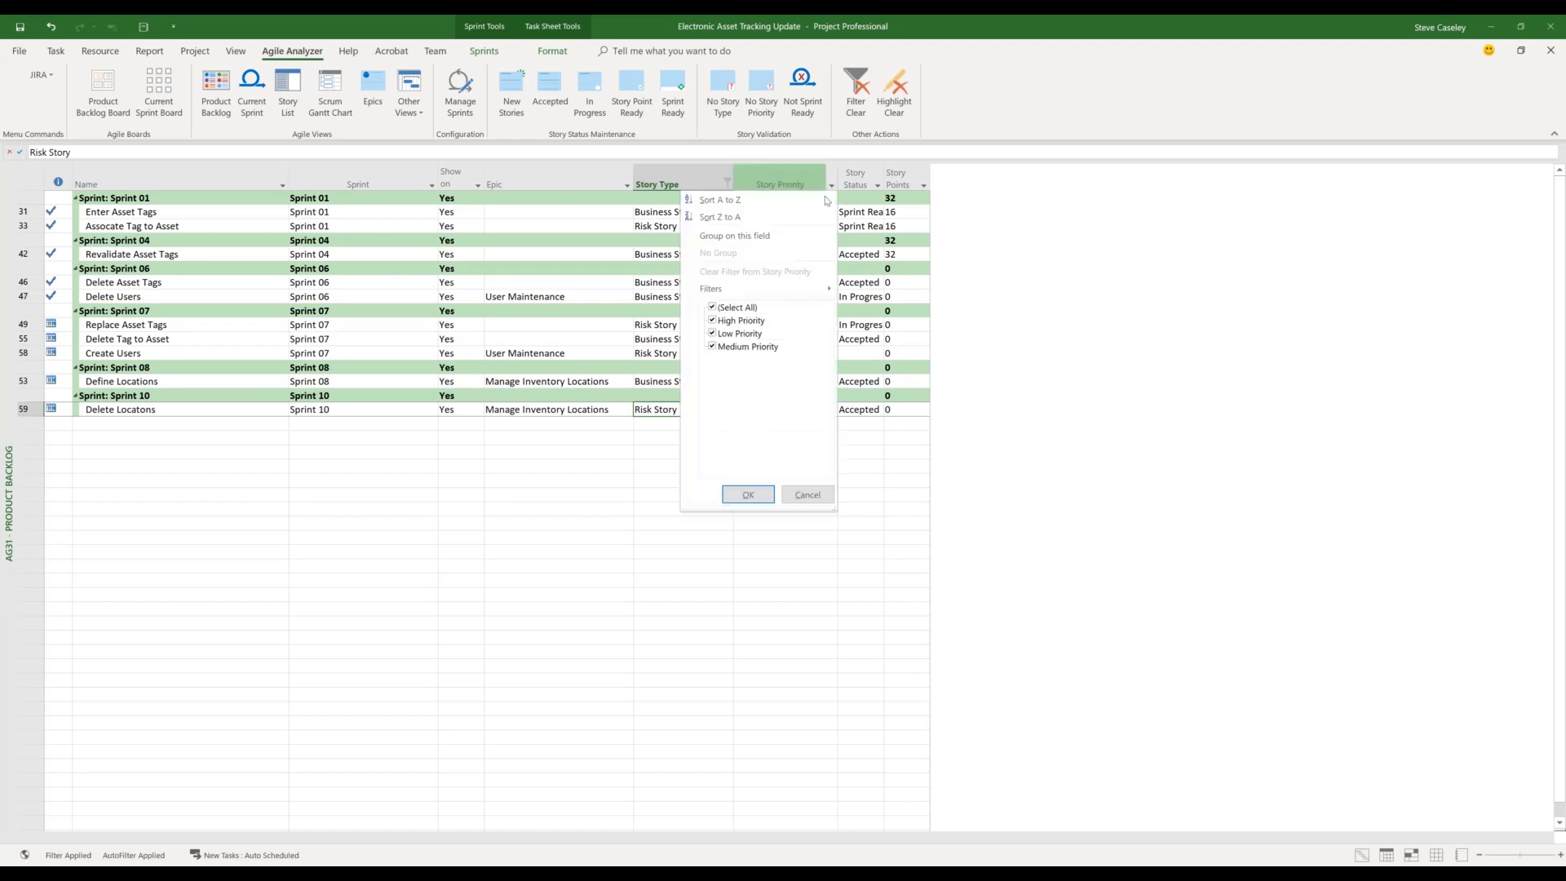
pyautogui.click(718, 308)
pyautogui.click(715, 322)
pyautogui.click(748, 497)
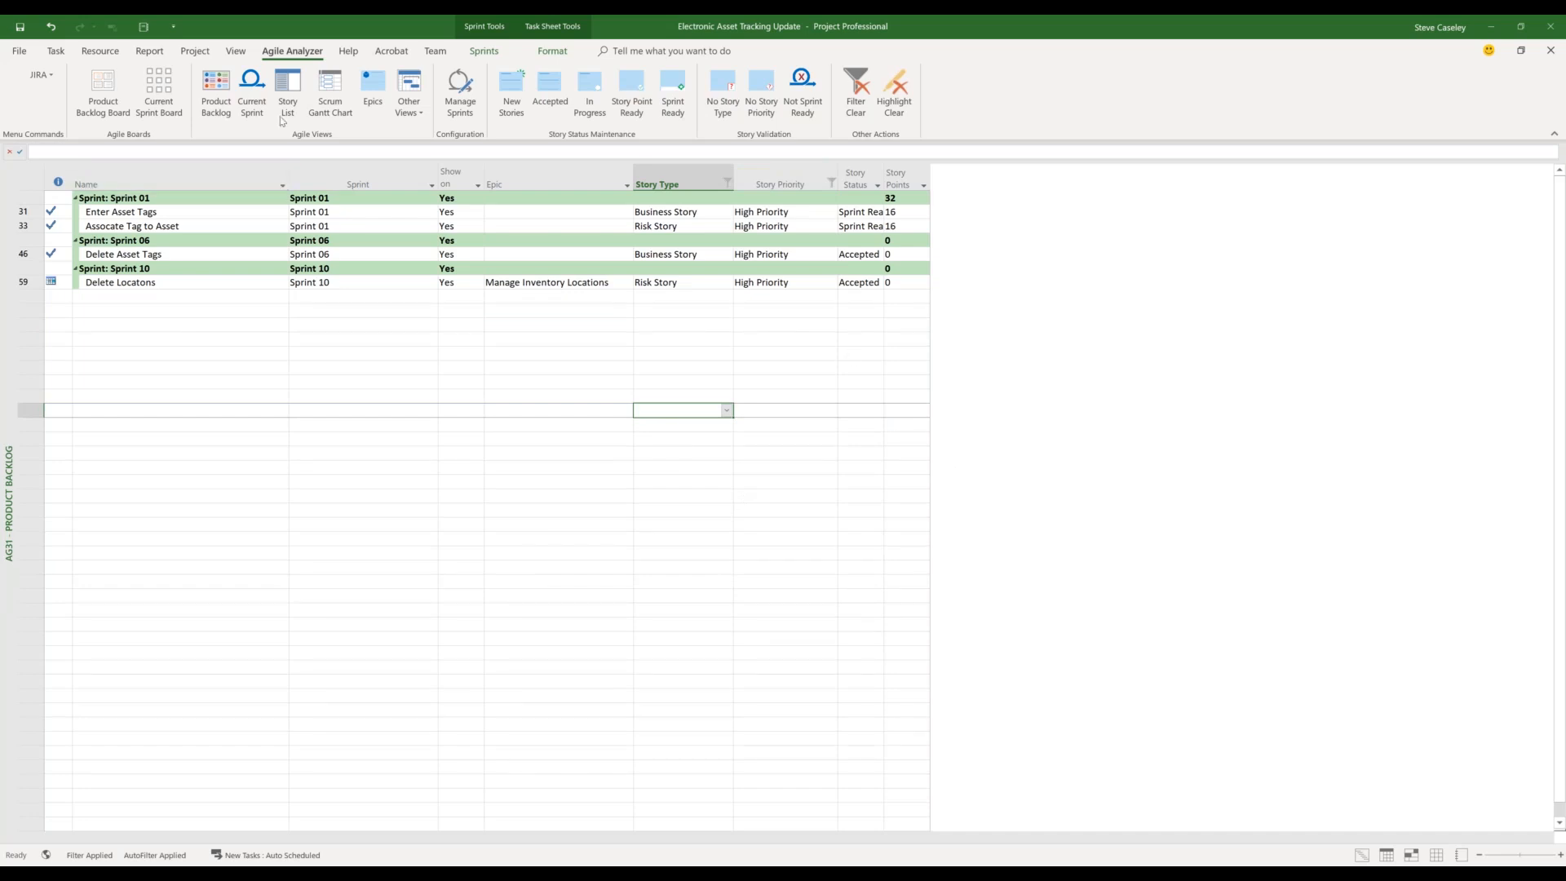
# Step: Show the stories grouped by epic and dismiss the incoming chat notification
pyautogui.click(369, 96)
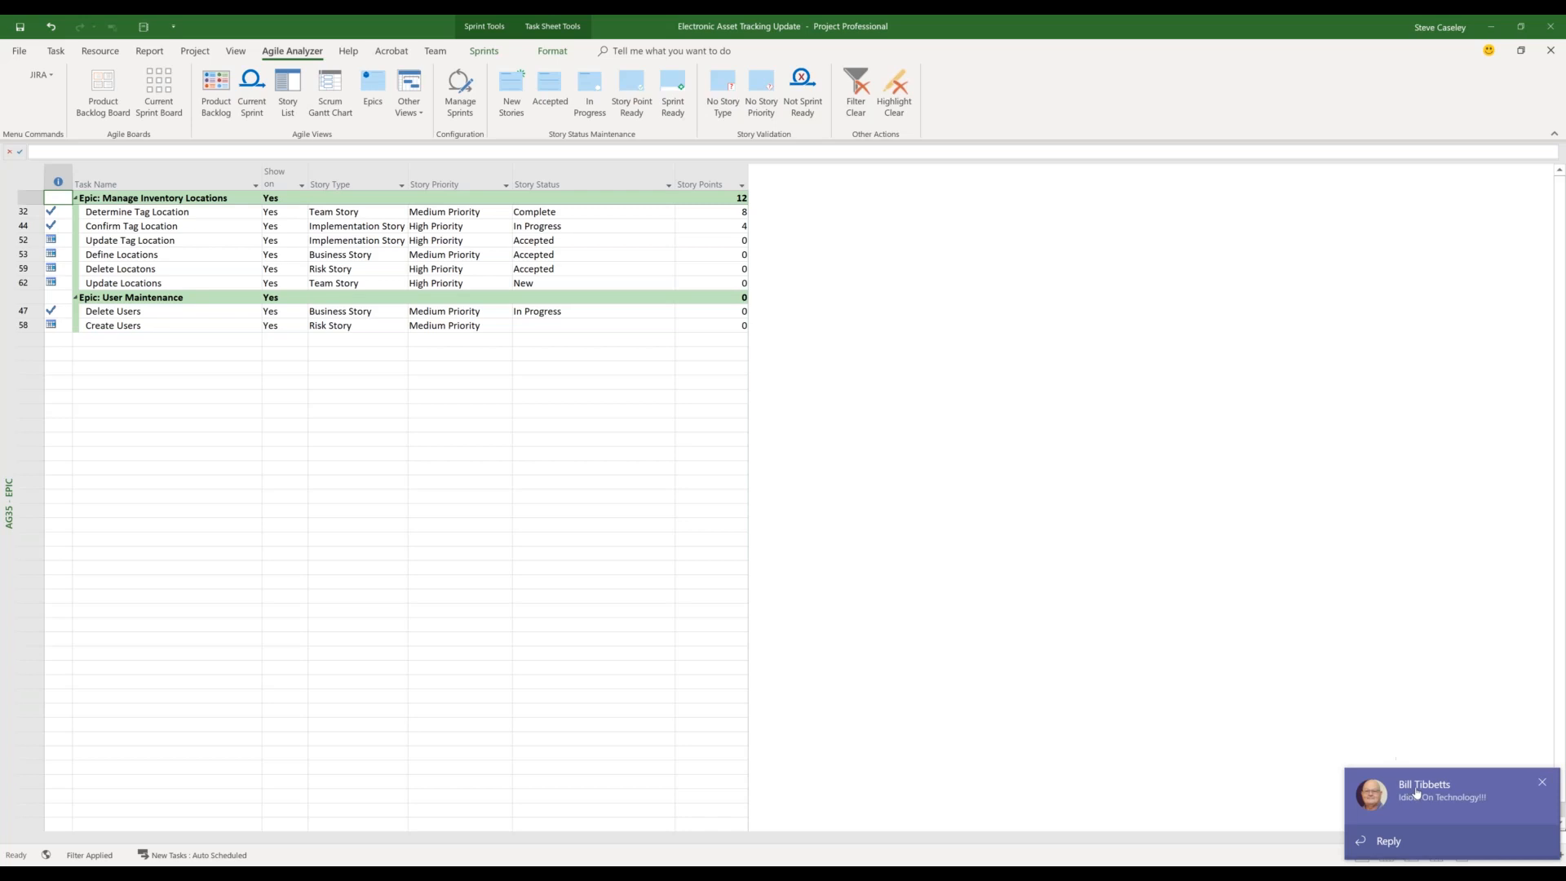
pyautogui.click(1541, 785)
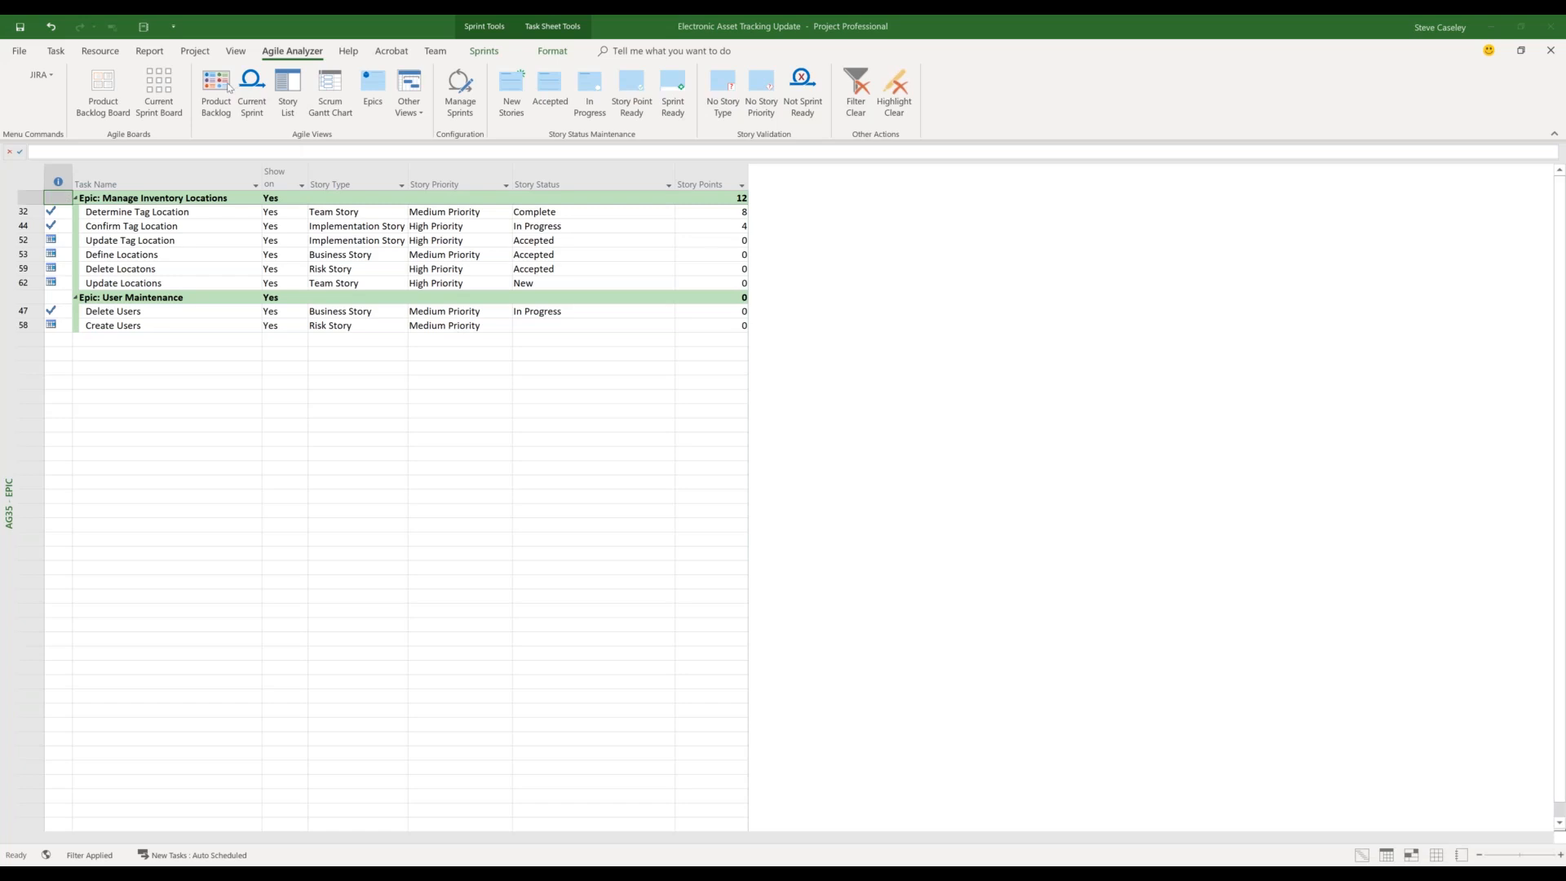
# Step: Review the stories on the product backlog and current sprint boards, then return to the product backlog list
pyautogui.click(98, 98)
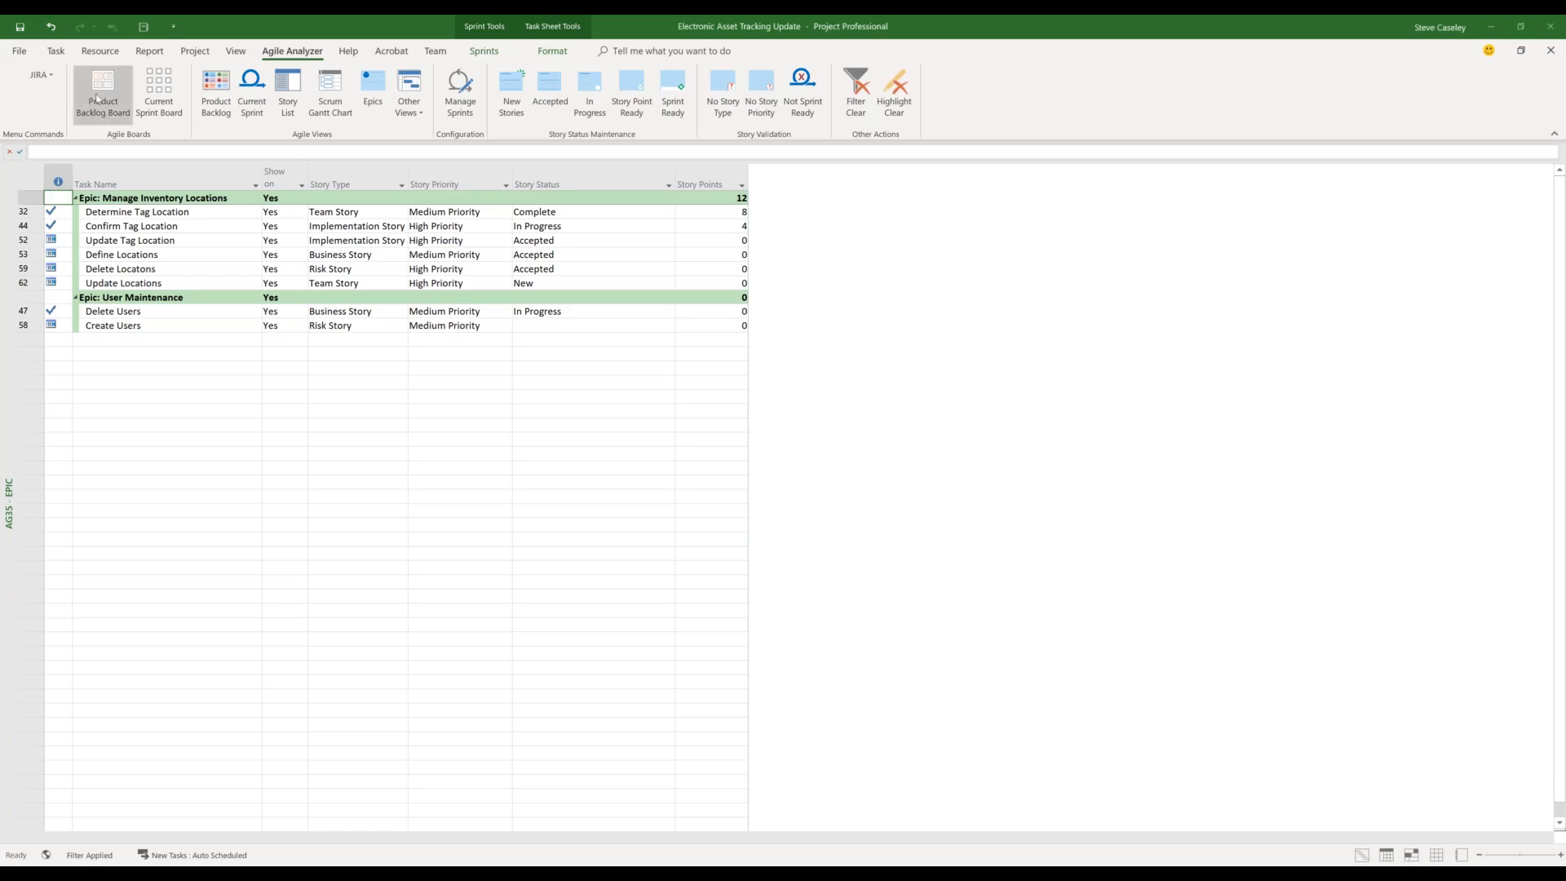
pyautogui.click(97, 98)
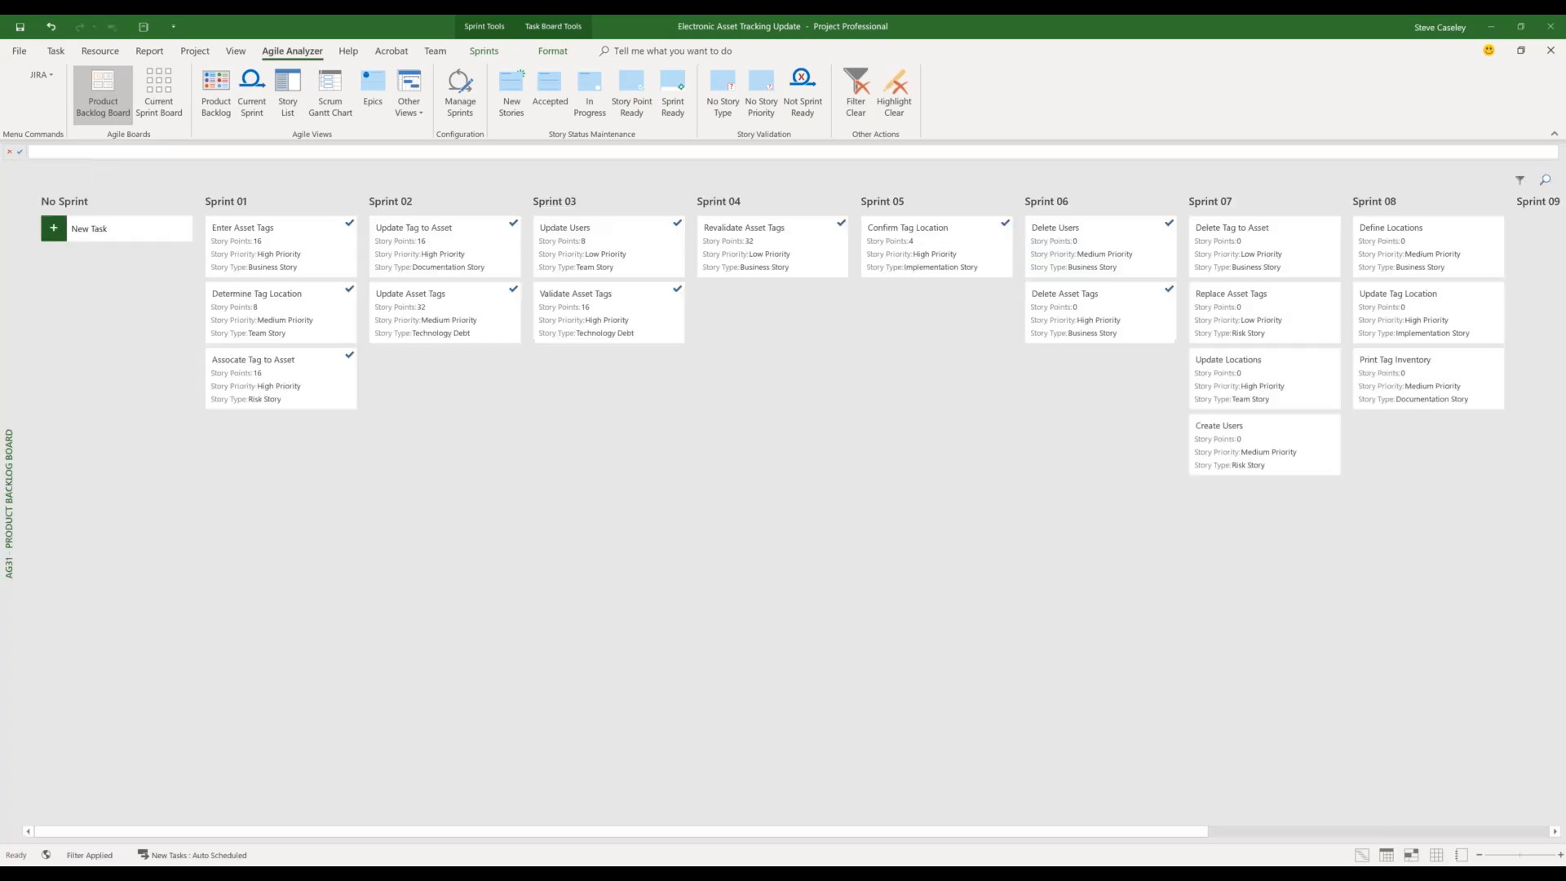
pyautogui.click(159, 102)
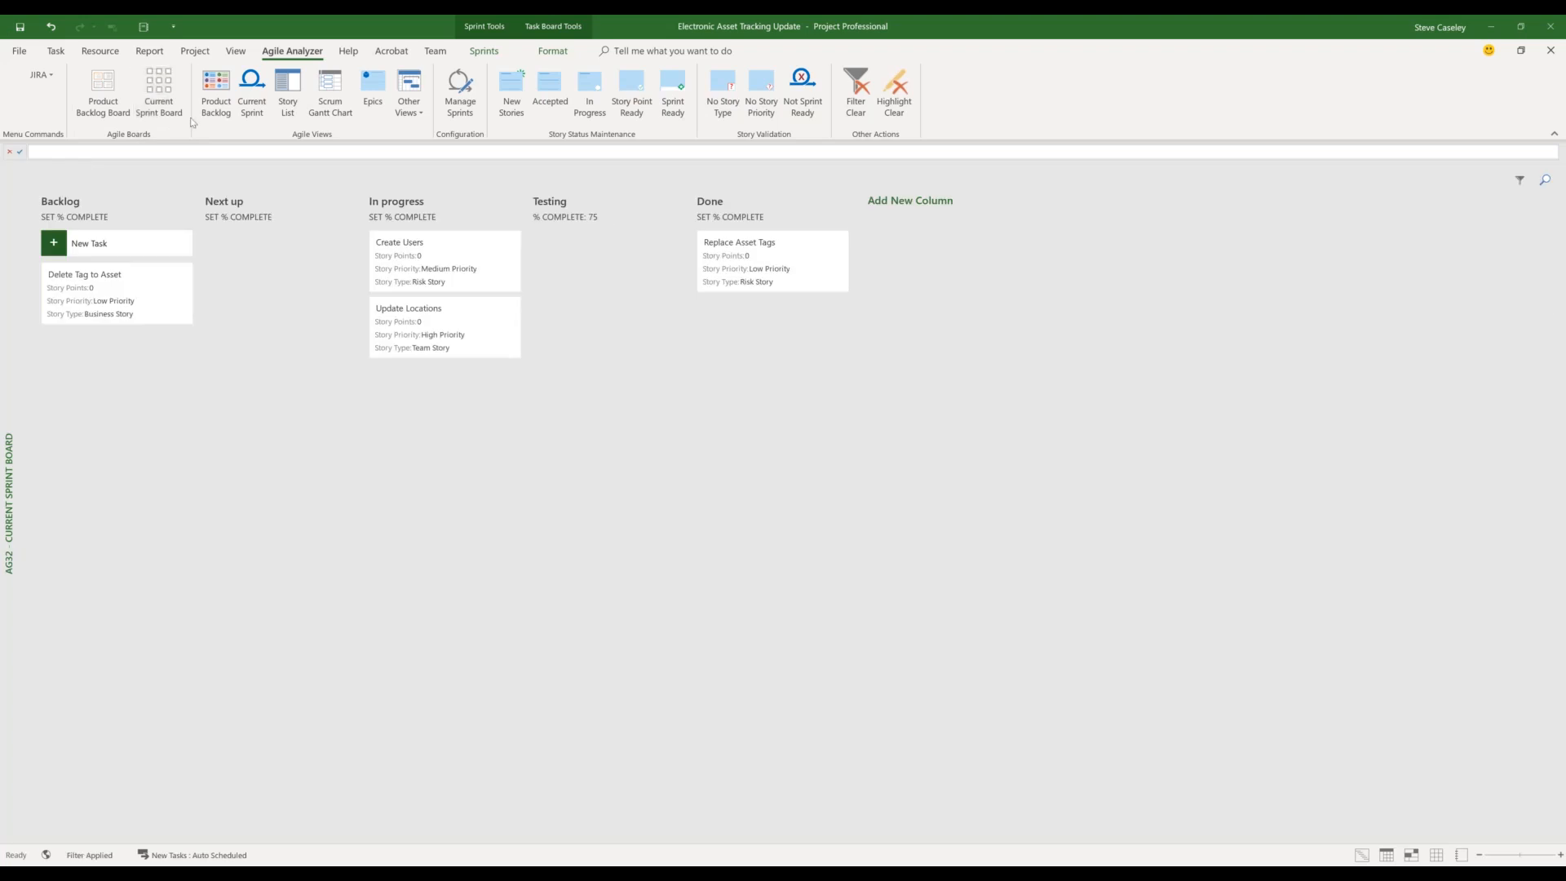
pyautogui.click(220, 108)
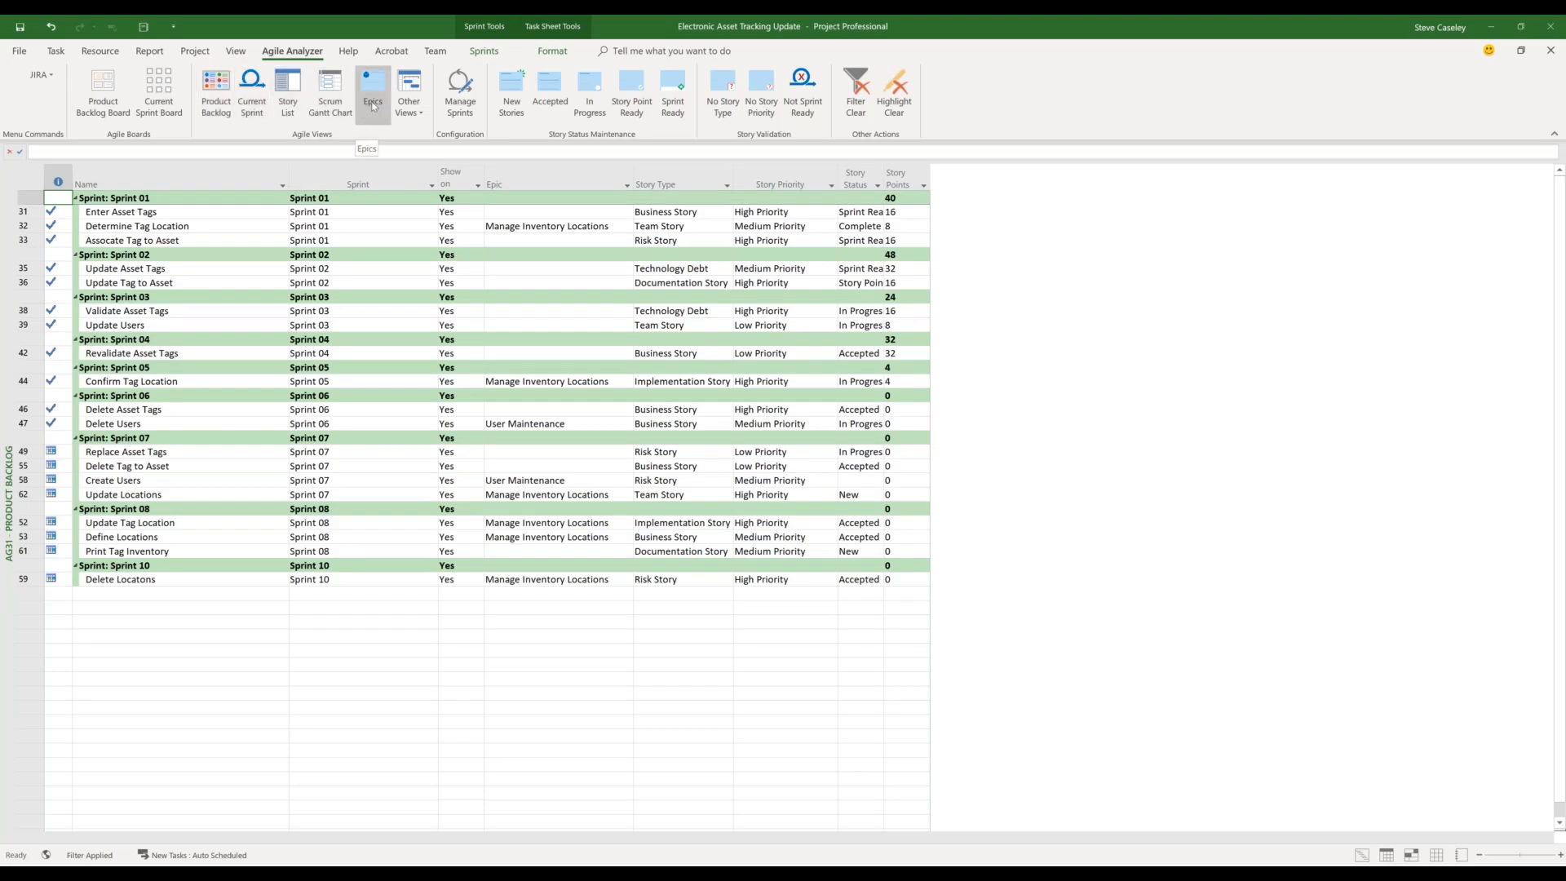
# Step: Open the Scrum Gantt chart and bring the Review and Approve Product Vision task's bar into view on the timeline
pyautogui.click(320, 109)
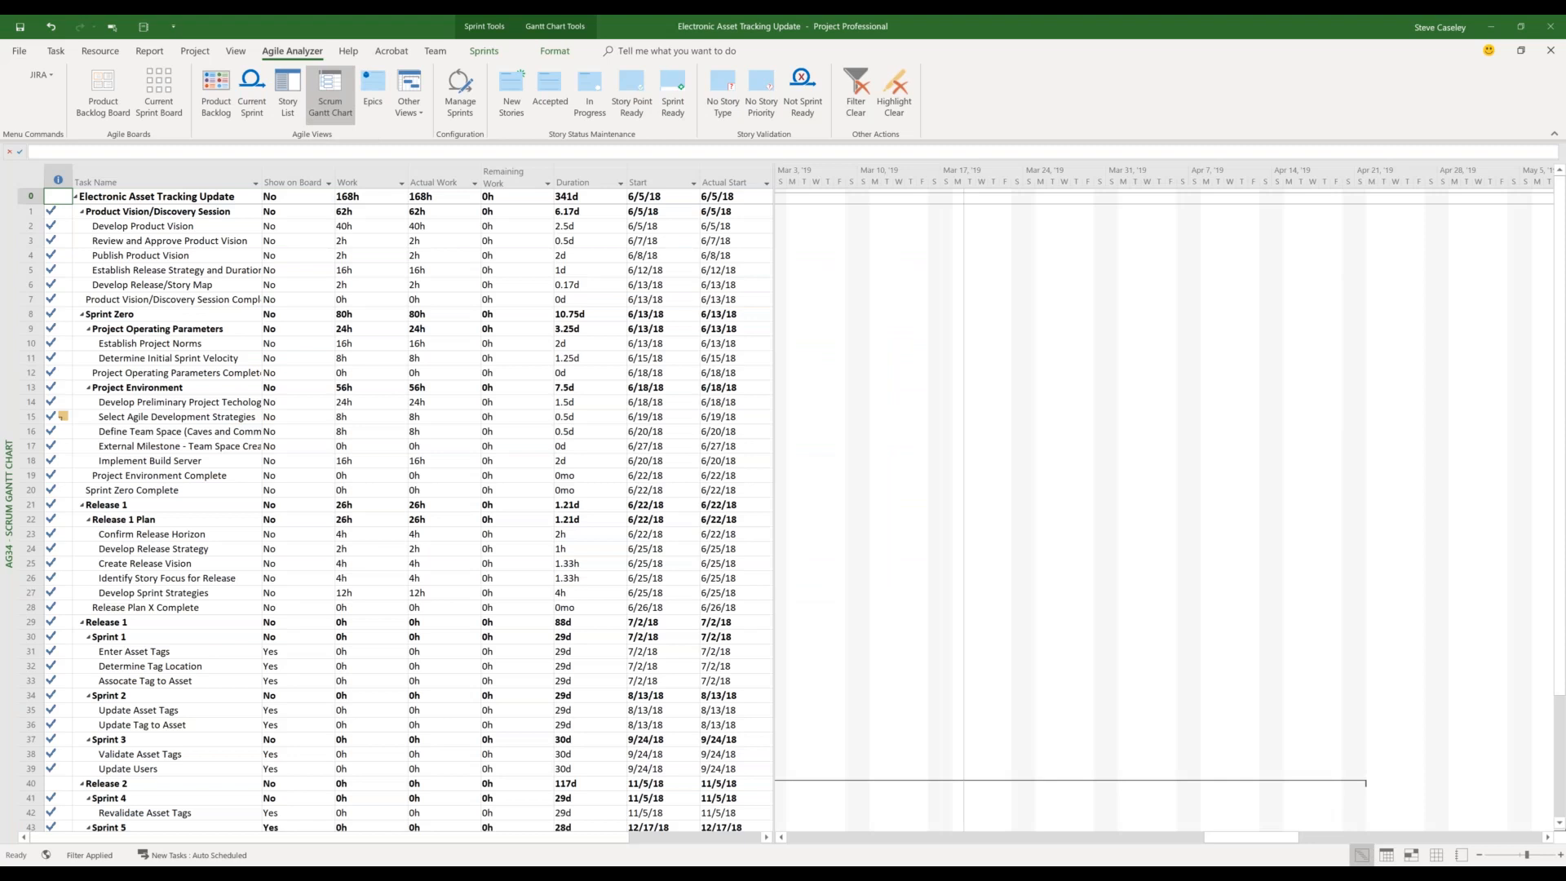
pyautogui.click(122, 240)
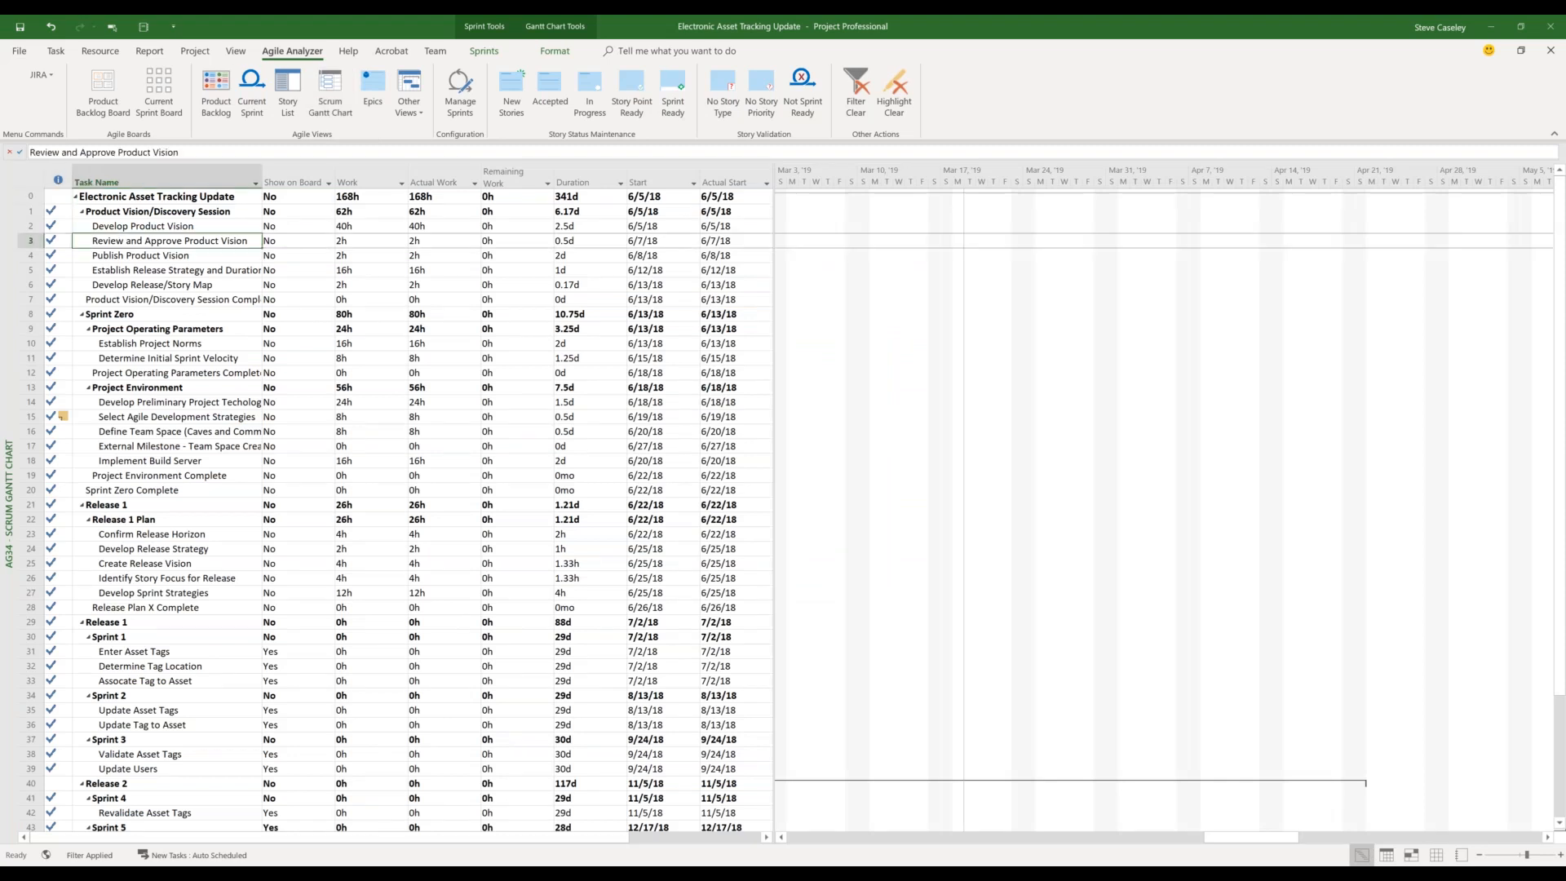
pyautogui.click(112, 28)
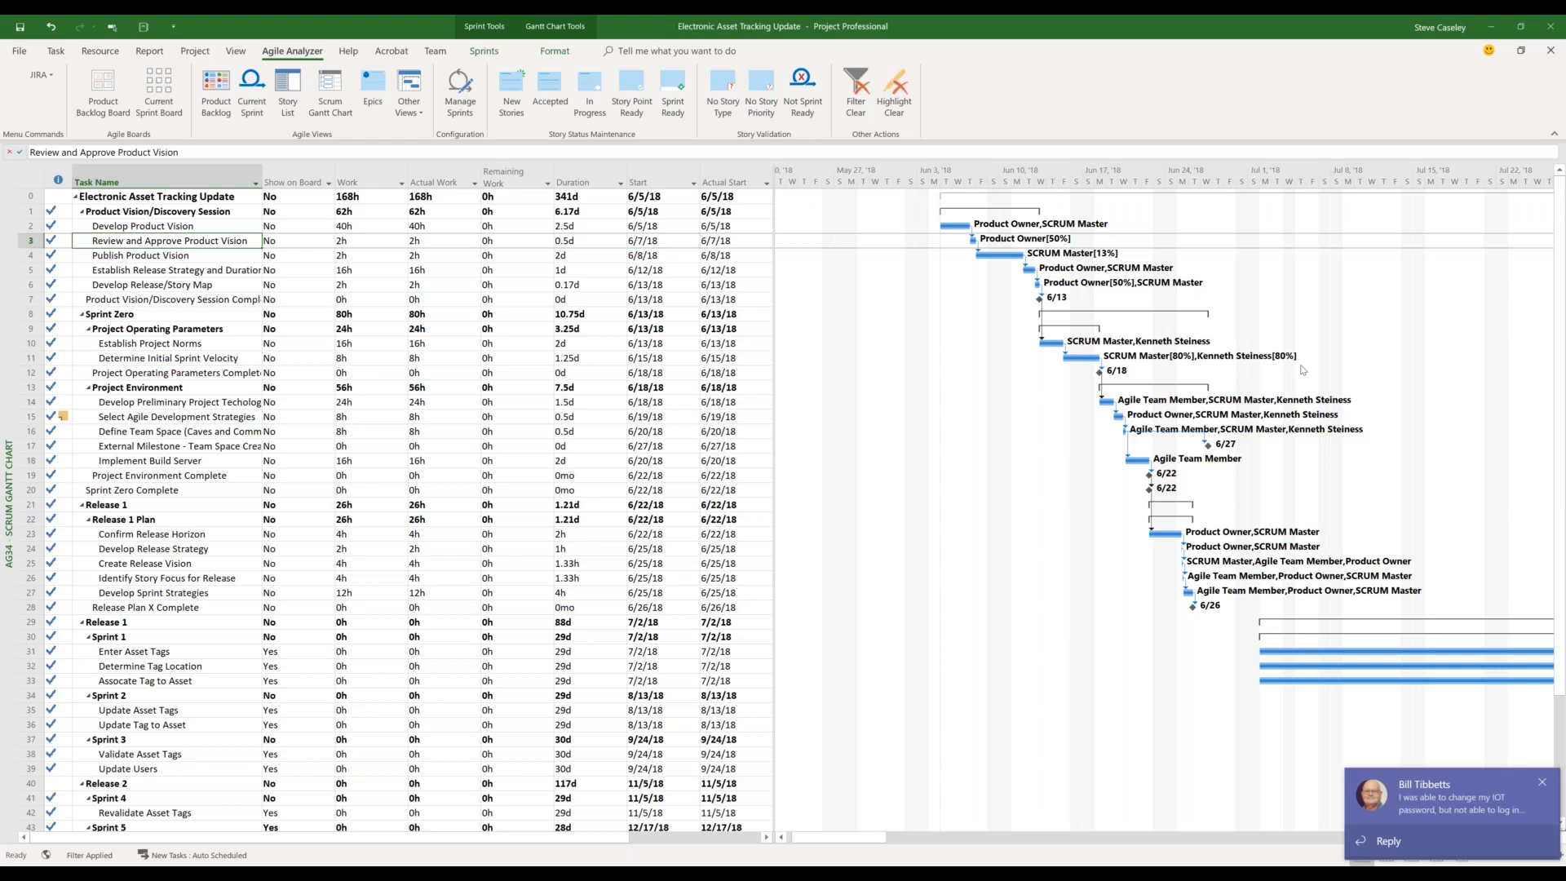
# Step: Dismiss the incoming chat notification and show the product backlog board with its stories arranged by sprint
pyautogui.click(1542, 785)
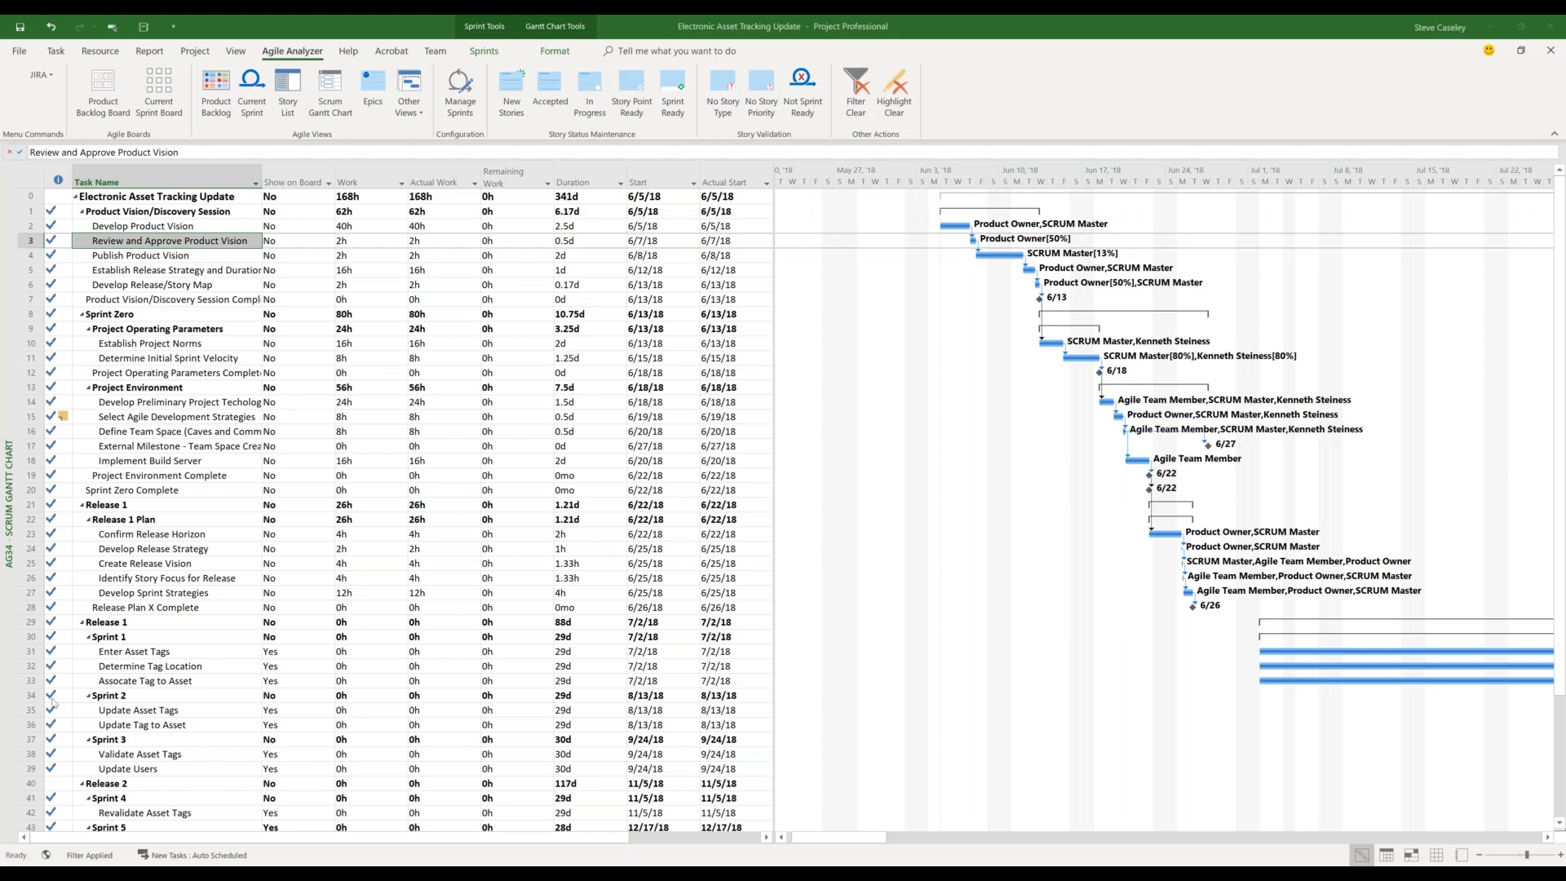
pyautogui.click(107, 98)
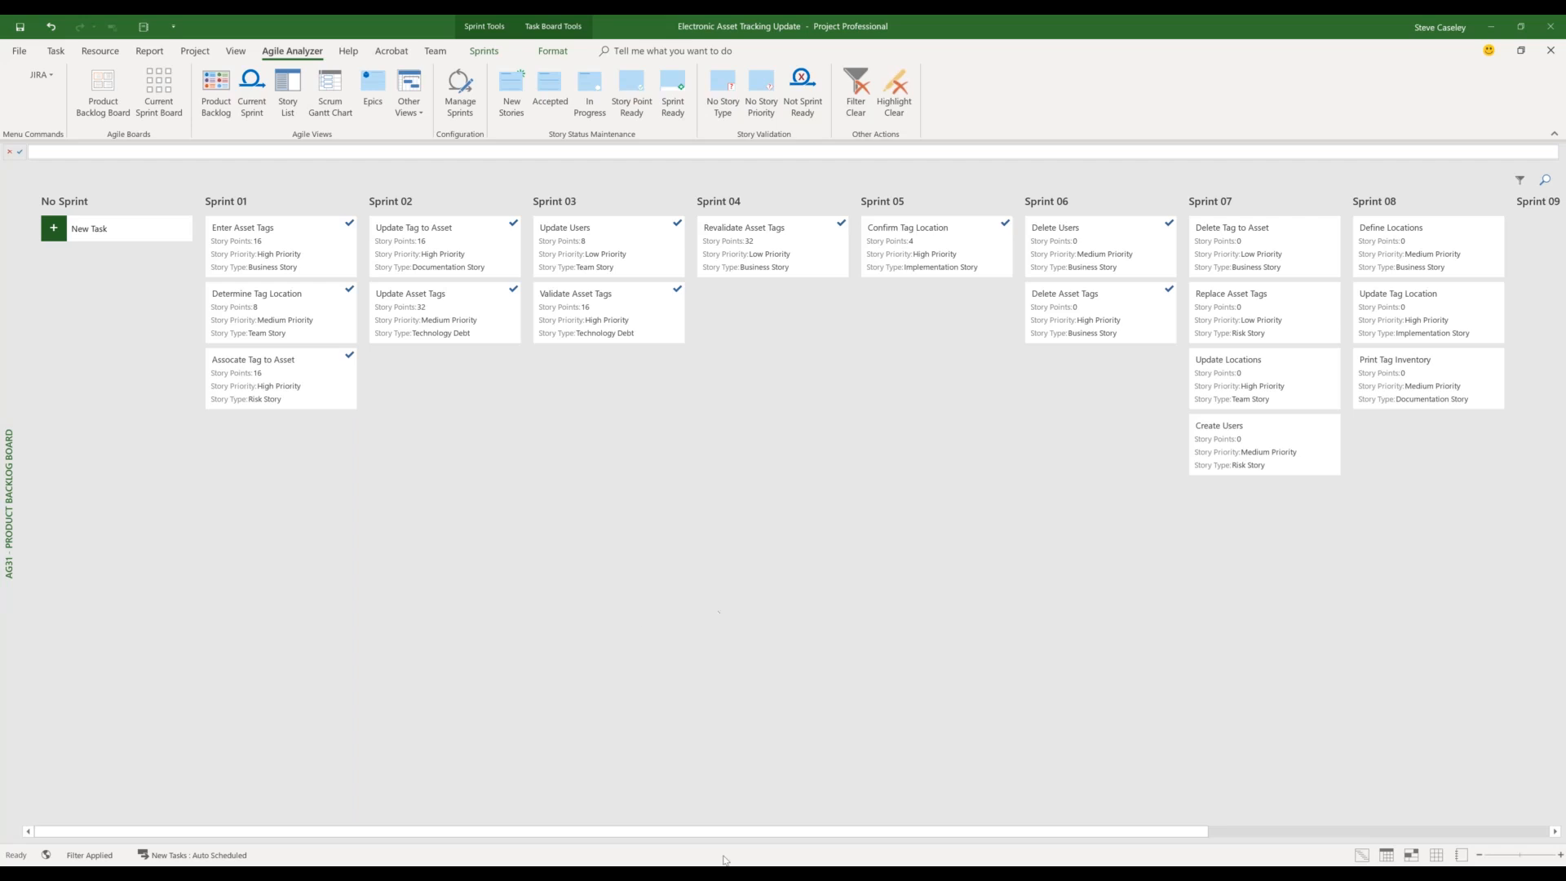
# Step: Switch to the Project Center in the browser and open the Electronic Asset Tracking Update project's schedule
pyautogui.moveTo(335, 871)
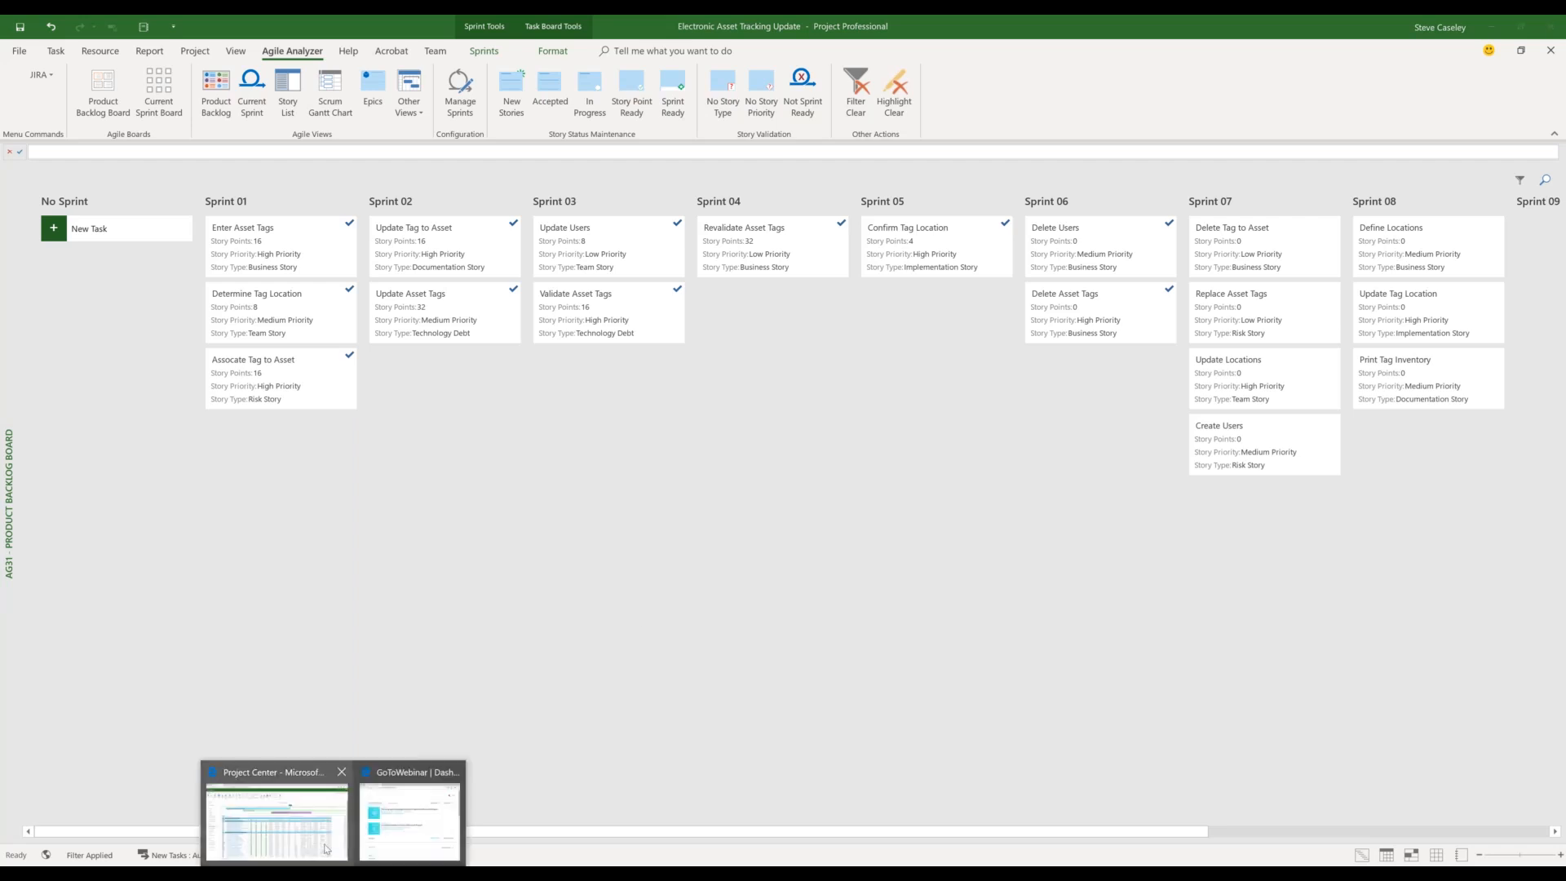
pyautogui.click(325, 849)
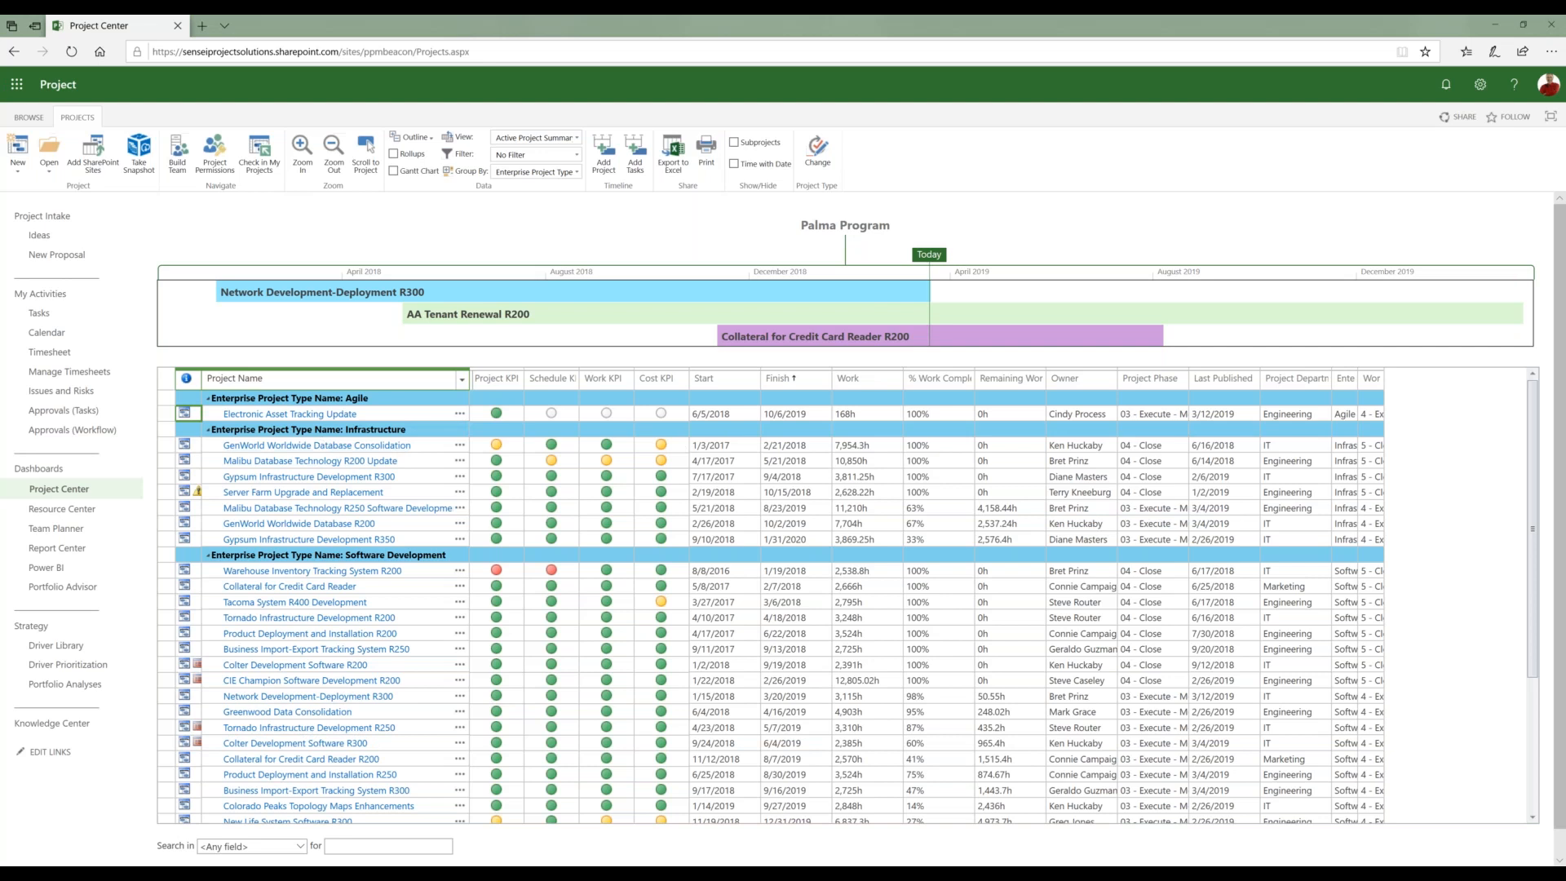
pyautogui.click(317, 417)
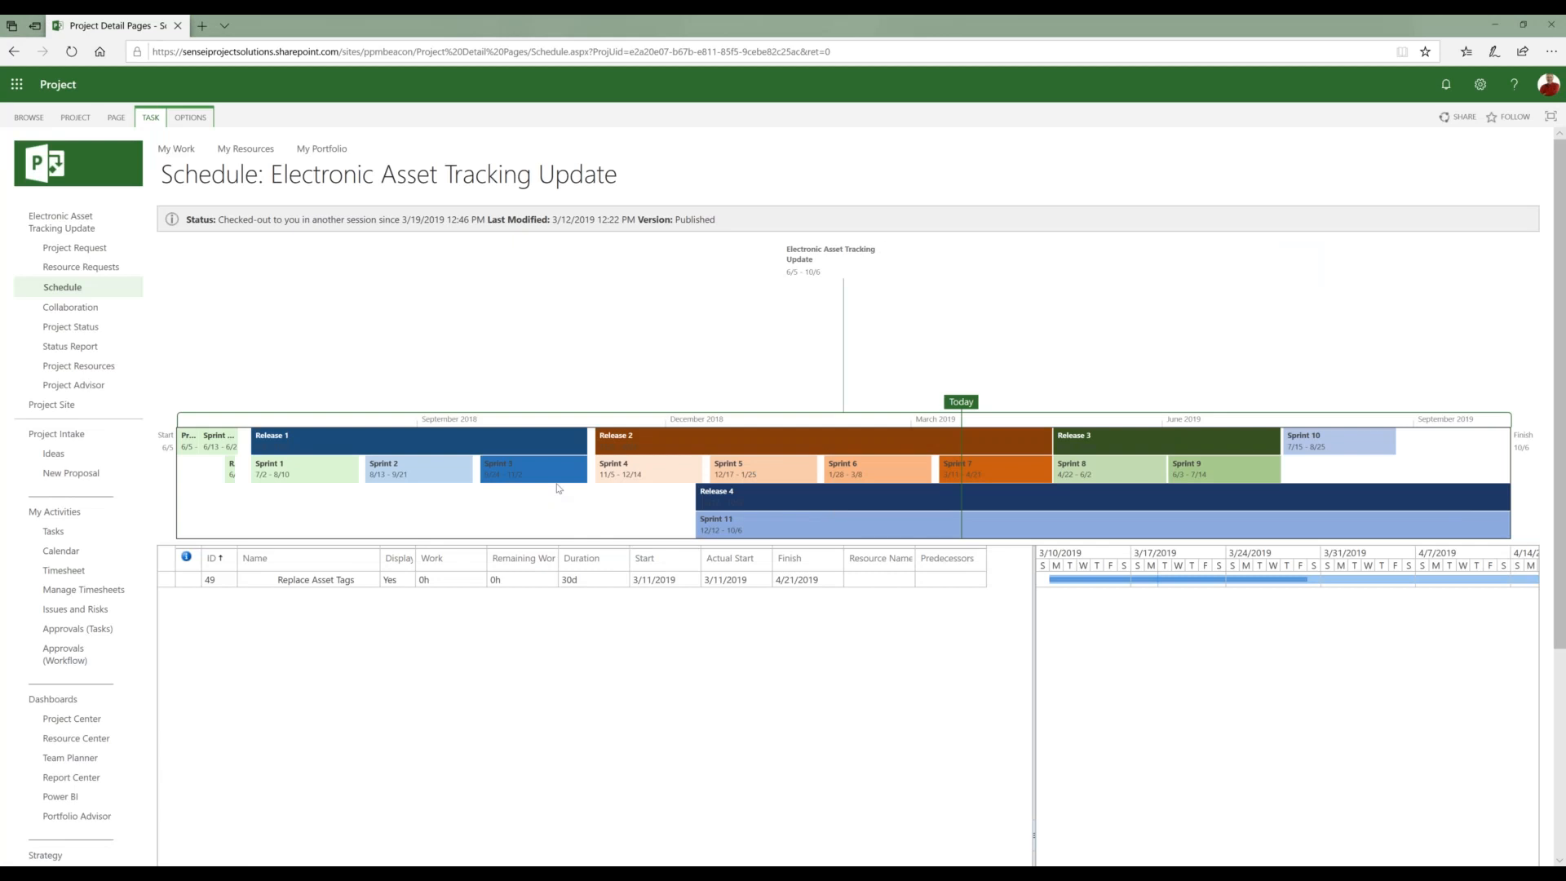
# Step: Display the web schedule in the AG31 - Product Backlog view, followed by the AG32 - Current Sprint view
pyautogui.click(149, 119)
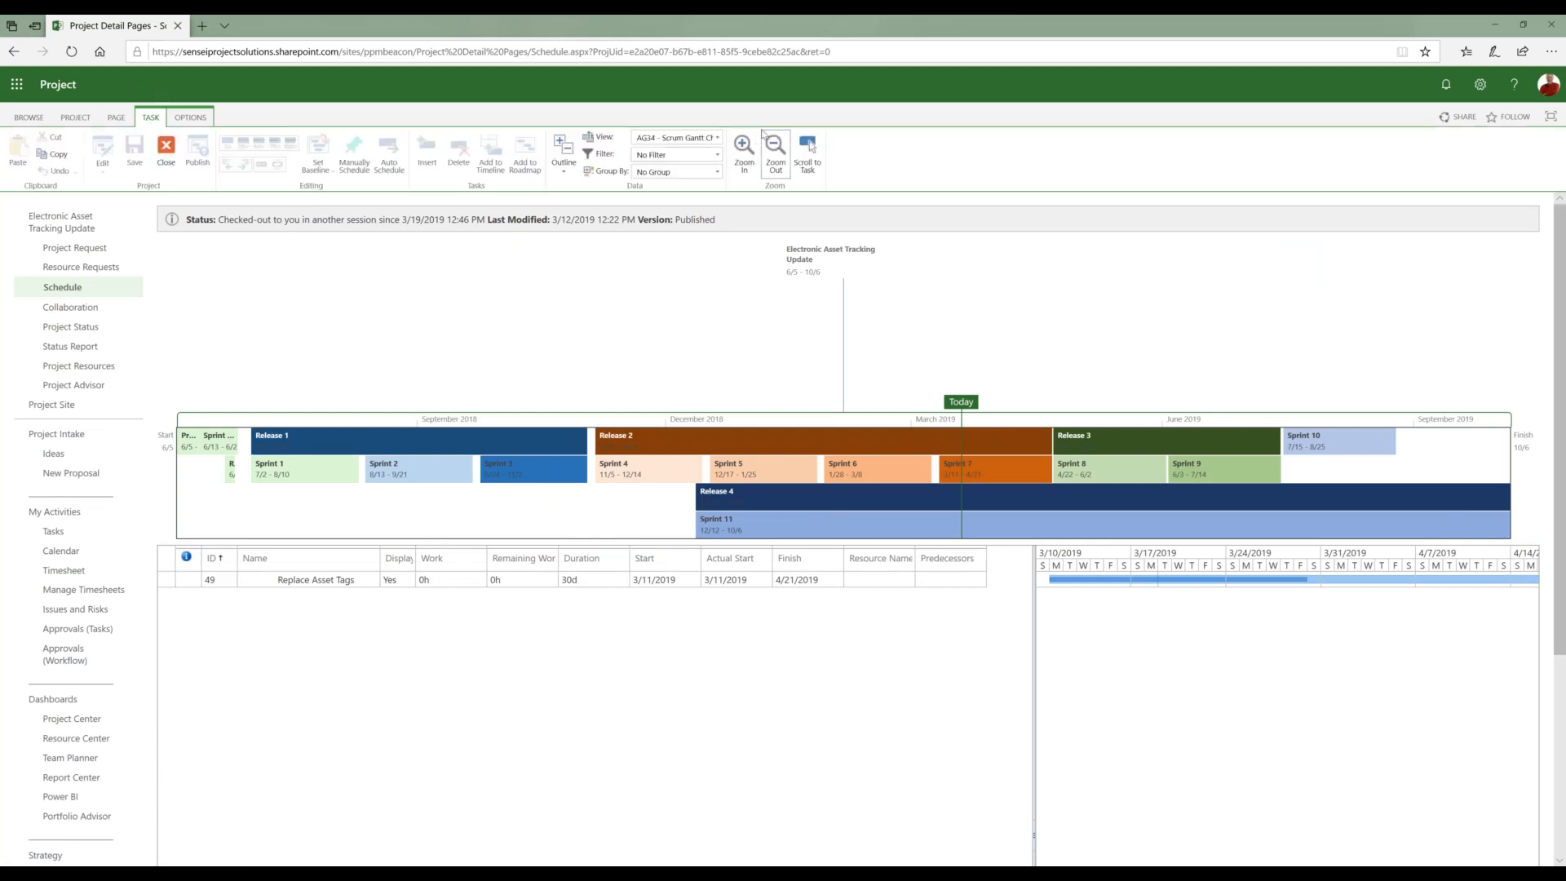
pyautogui.click(717, 137)
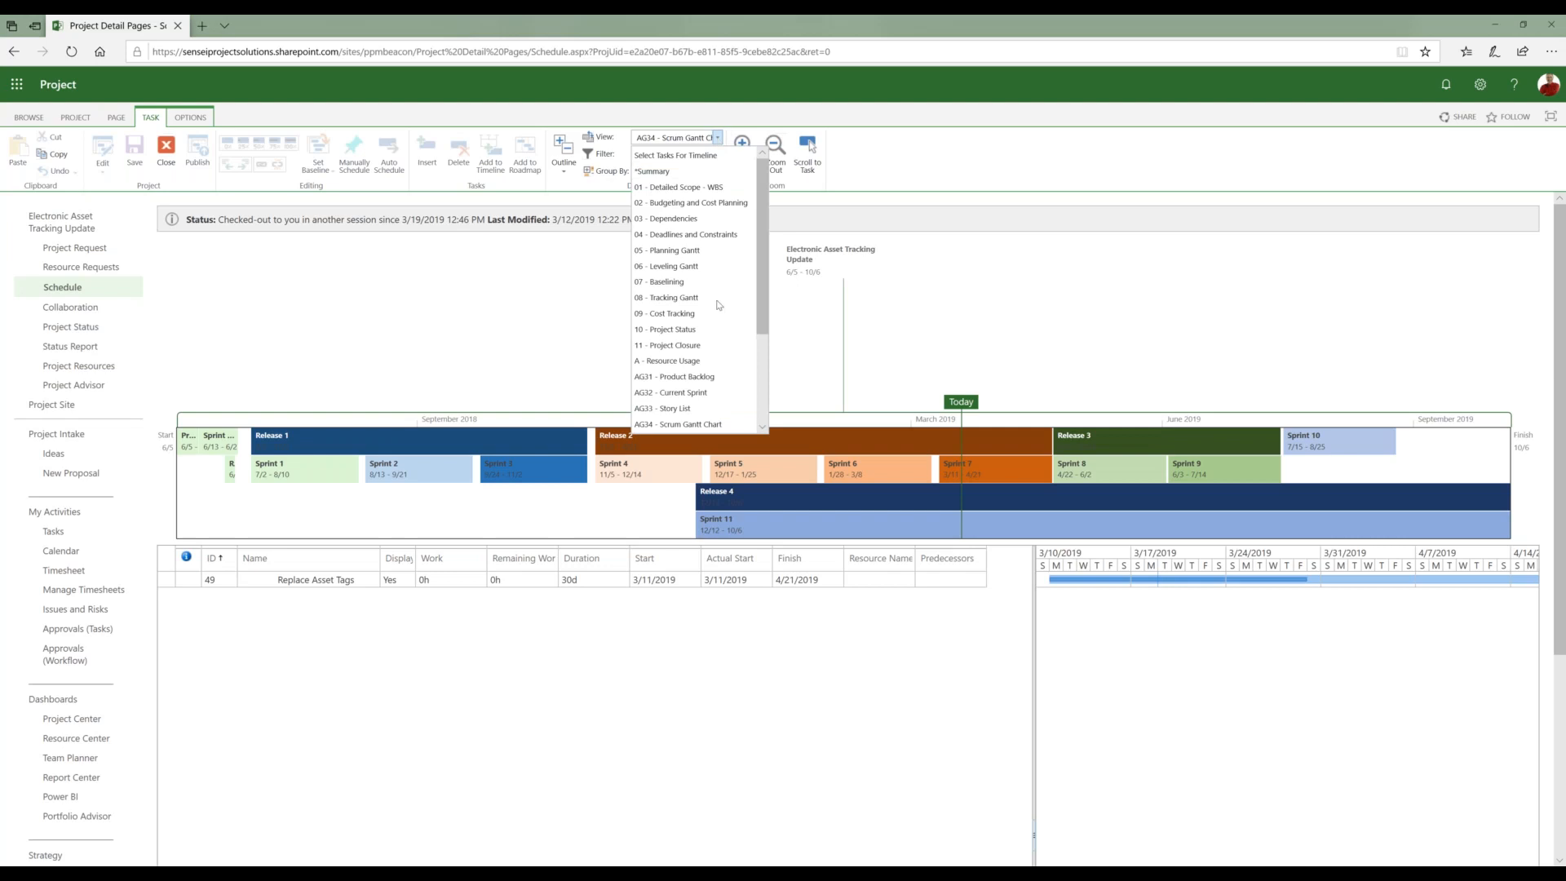
pyautogui.click(691, 379)
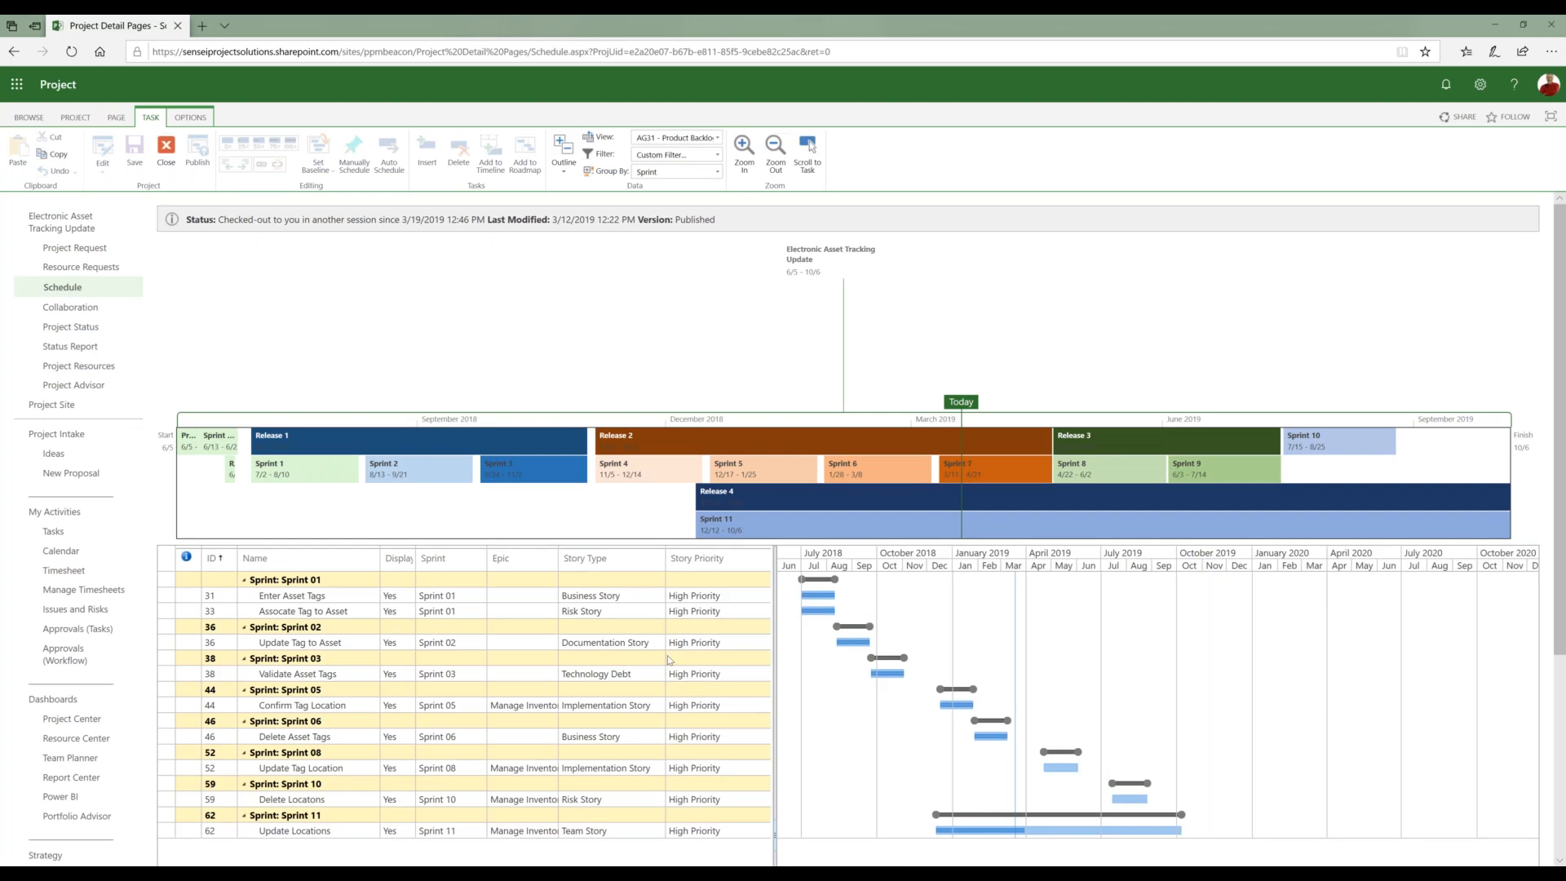
pyautogui.click(717, 137)
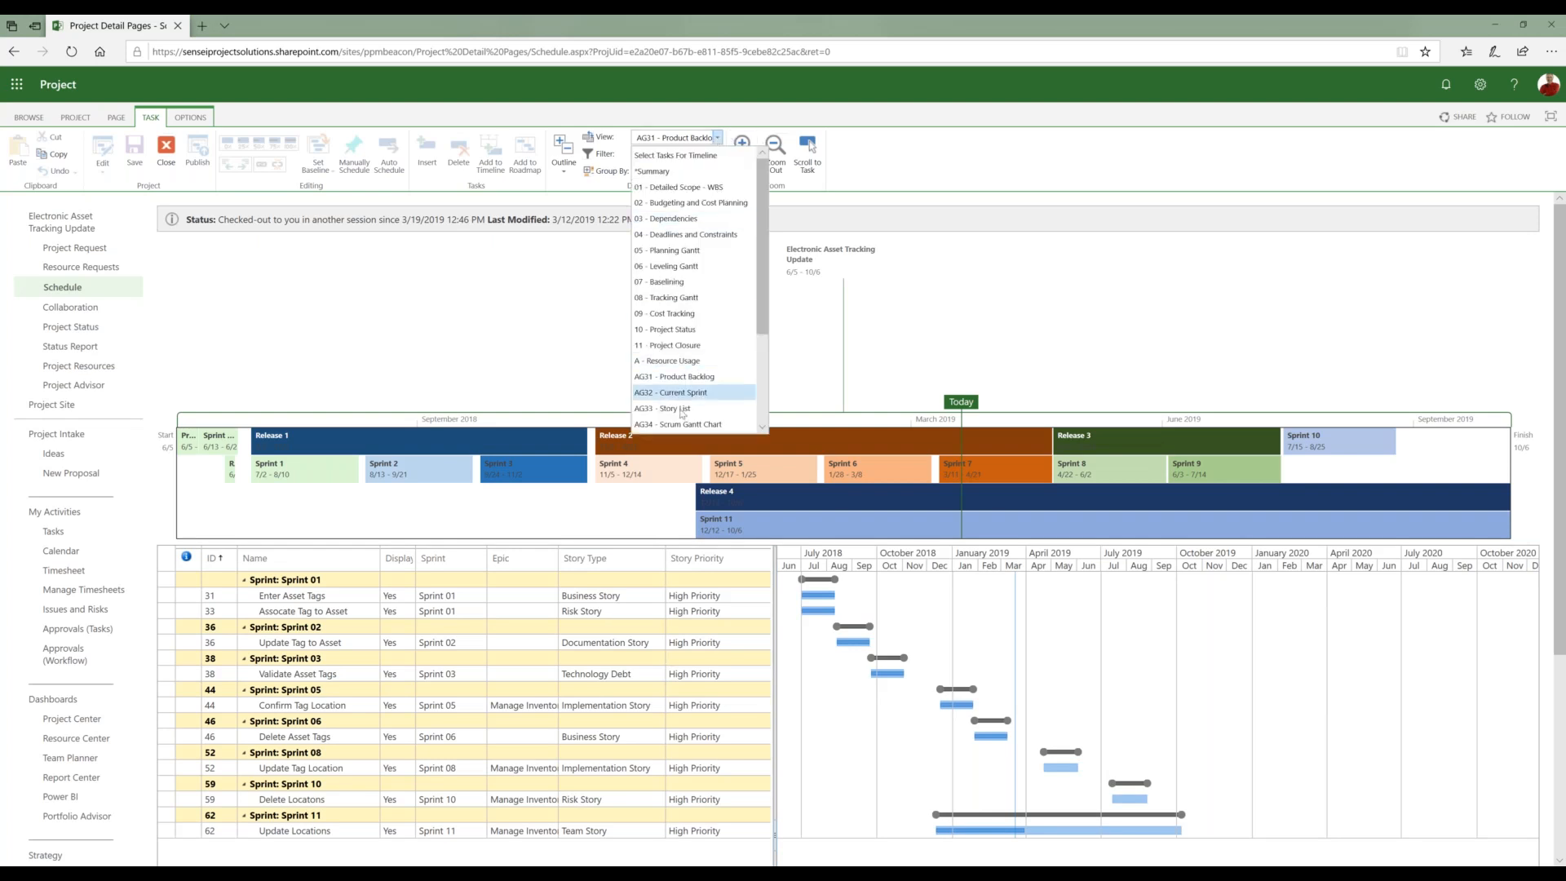
pyautogui.click(693, 393)
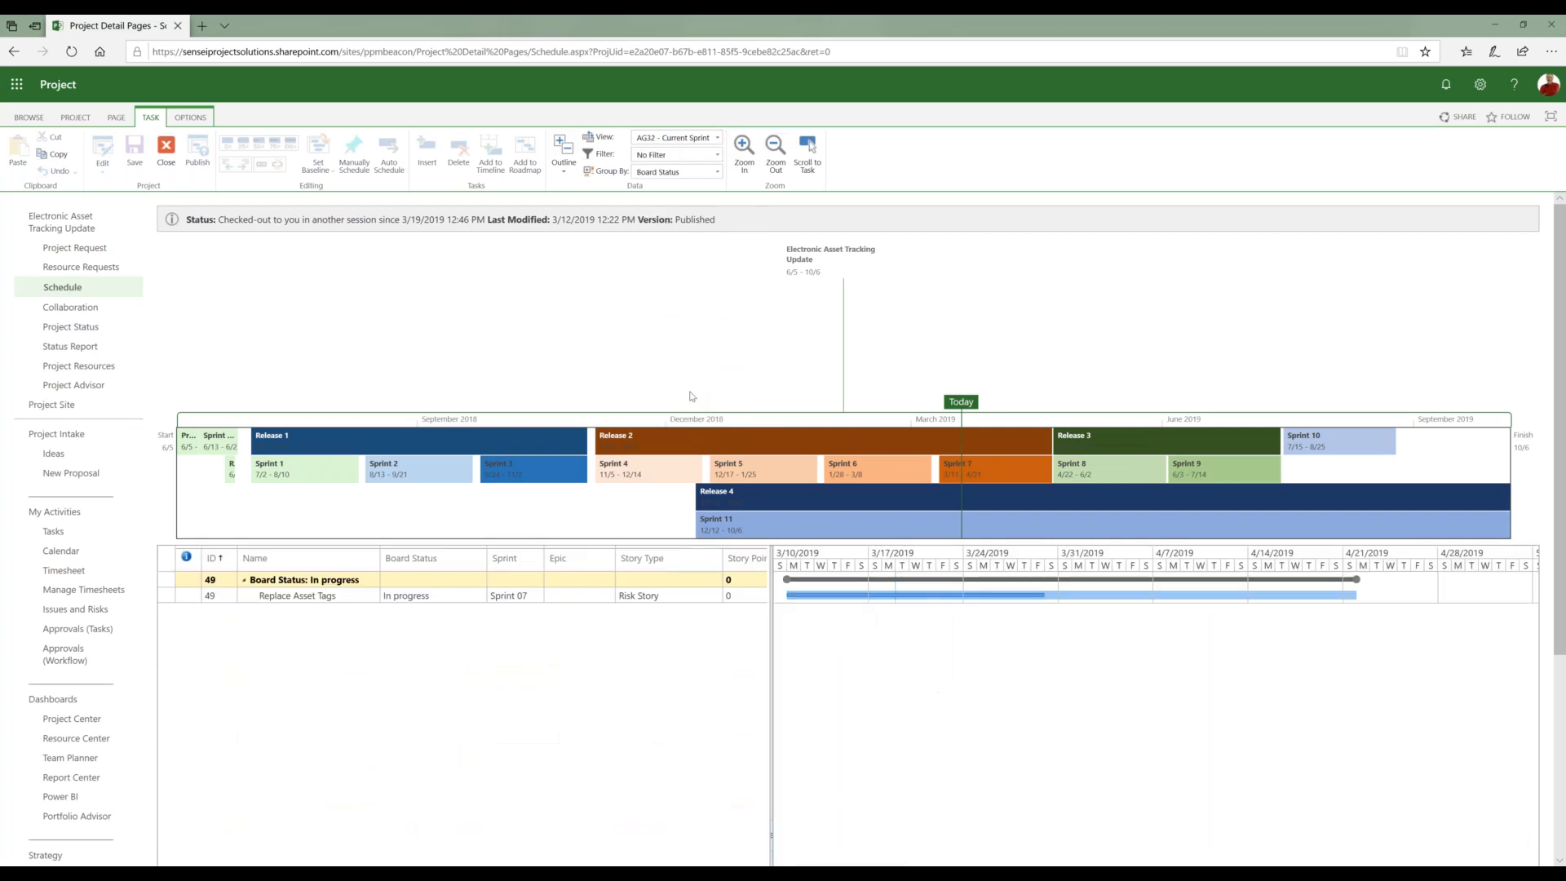
# Step: Change the web schedule to the AG35 - Epic view to review the stories grouped by epic
pyautogui.click(706, 139)
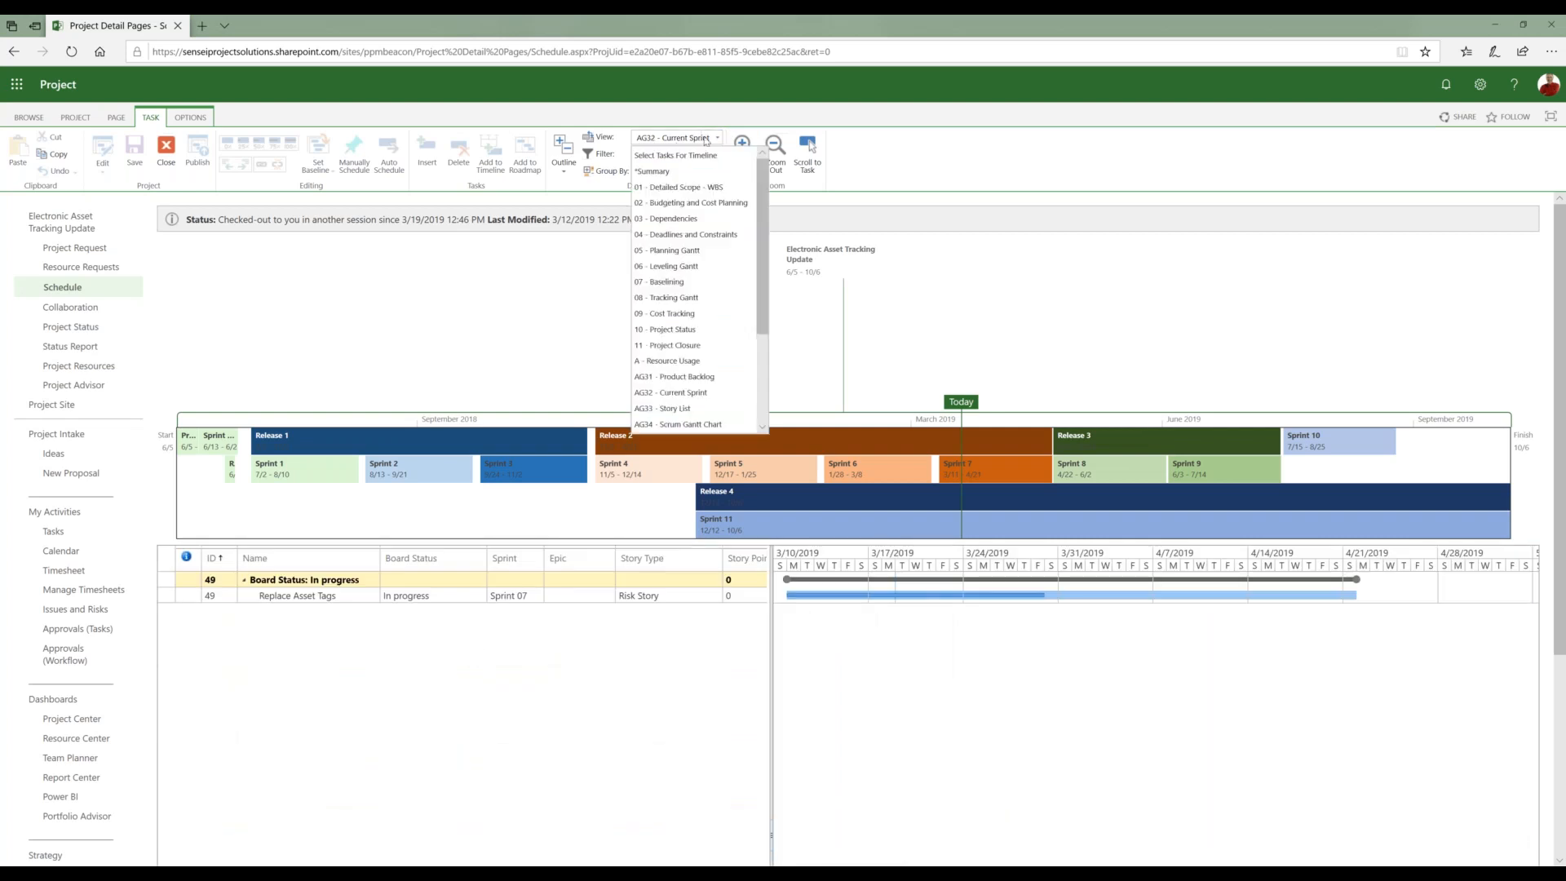
pyautogui.scroll(-2, 669, 359)
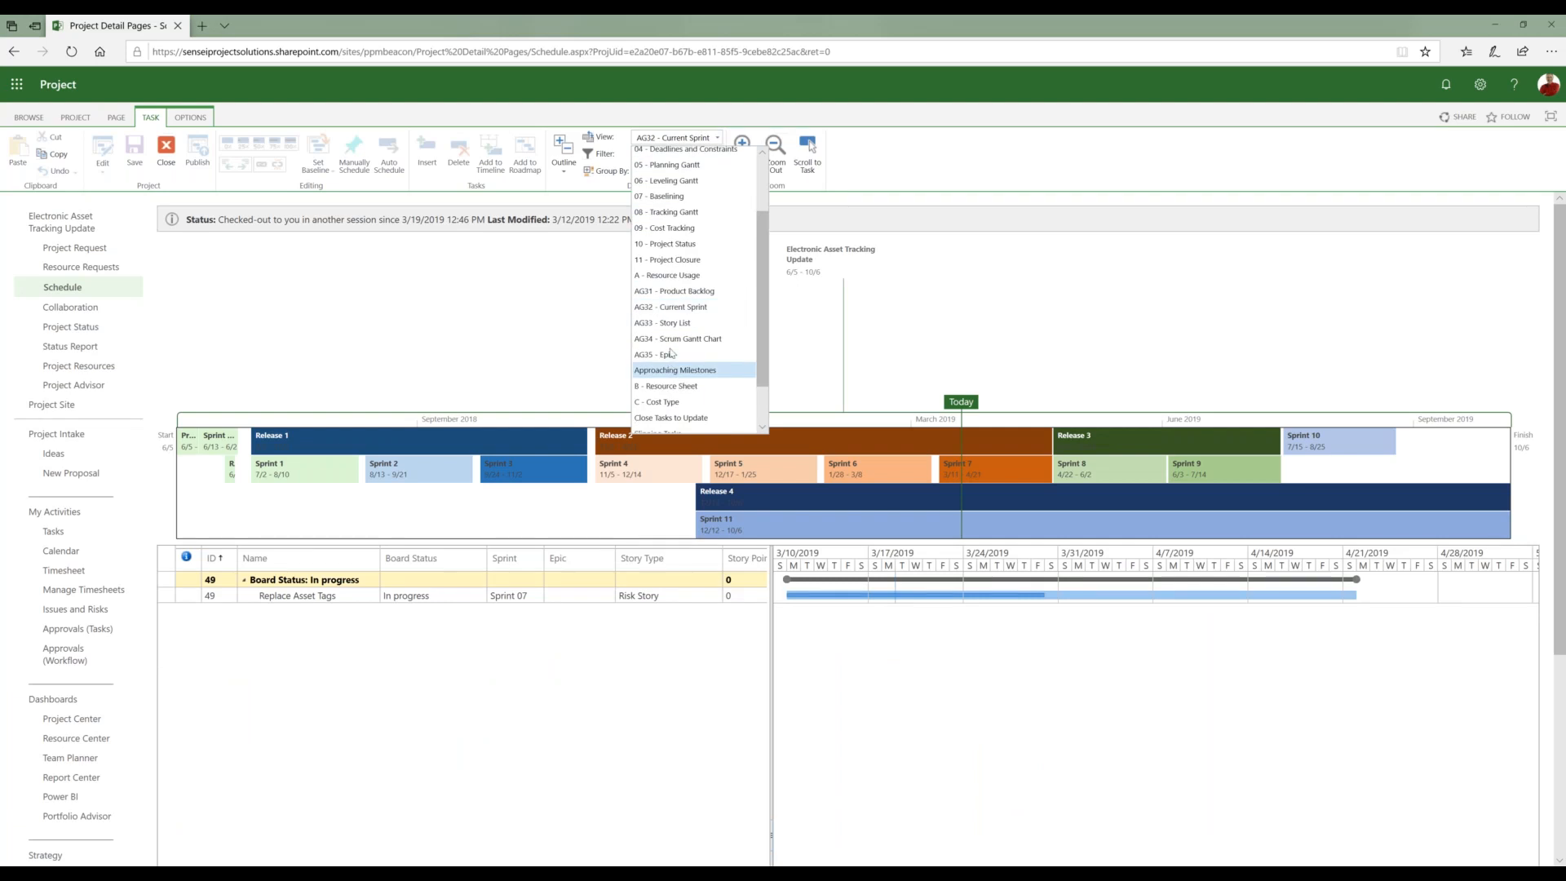
pyautogui.click(672, 355)
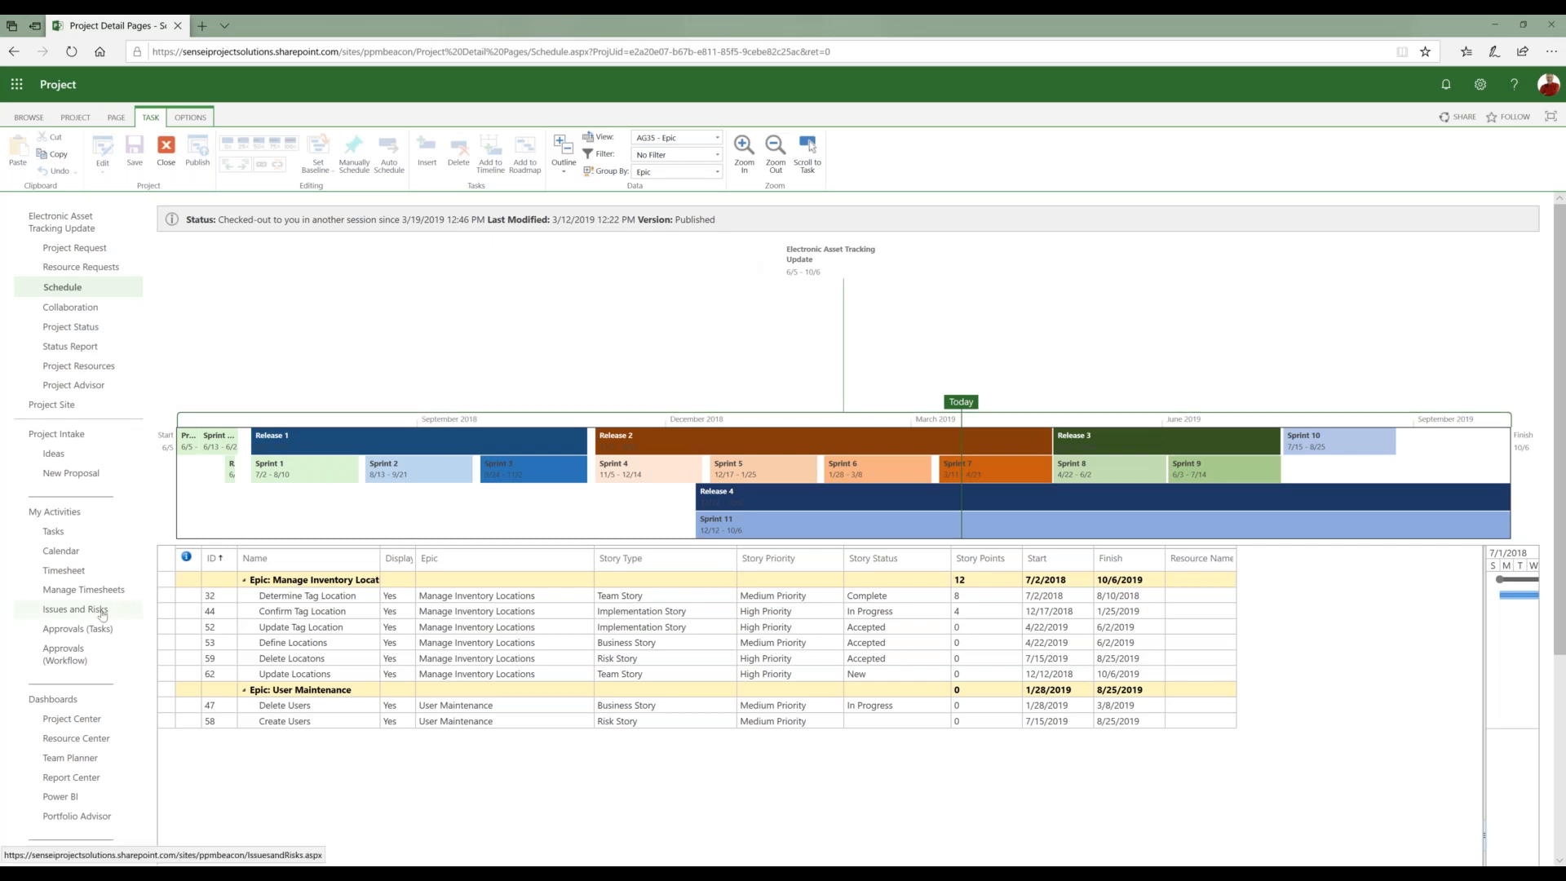
# Step: Open the Resource Center to review the enterprise resources, and switch to the Questions slide in PowerPoint
pyautogui.click(73, 739)
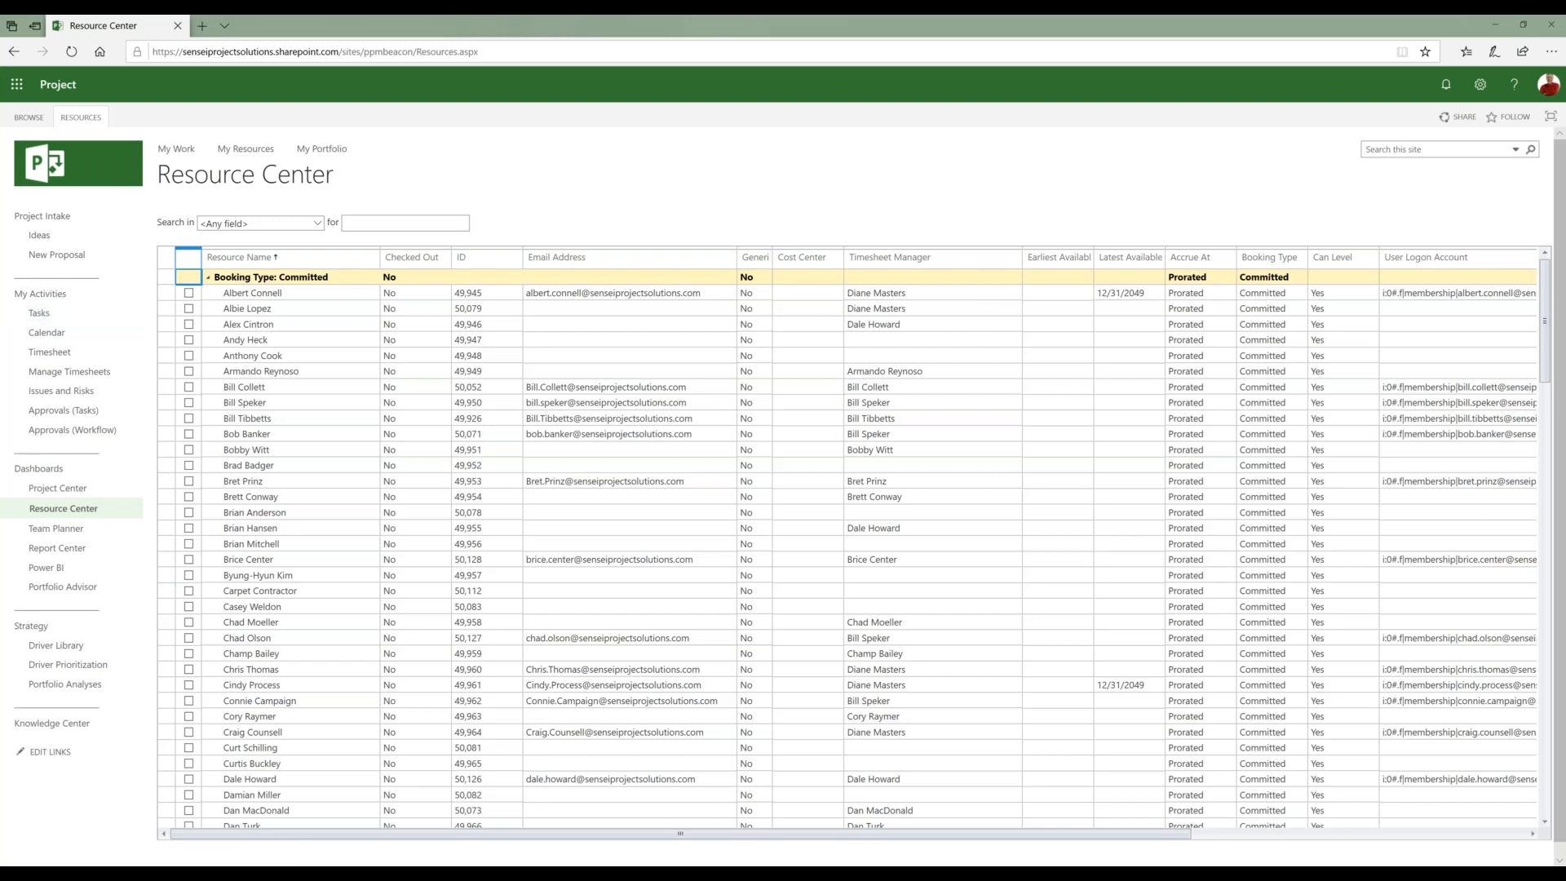
pyautogui.hotkey('alt', 'Tab')
pyautogui.hotkey('alt', 'Tab')
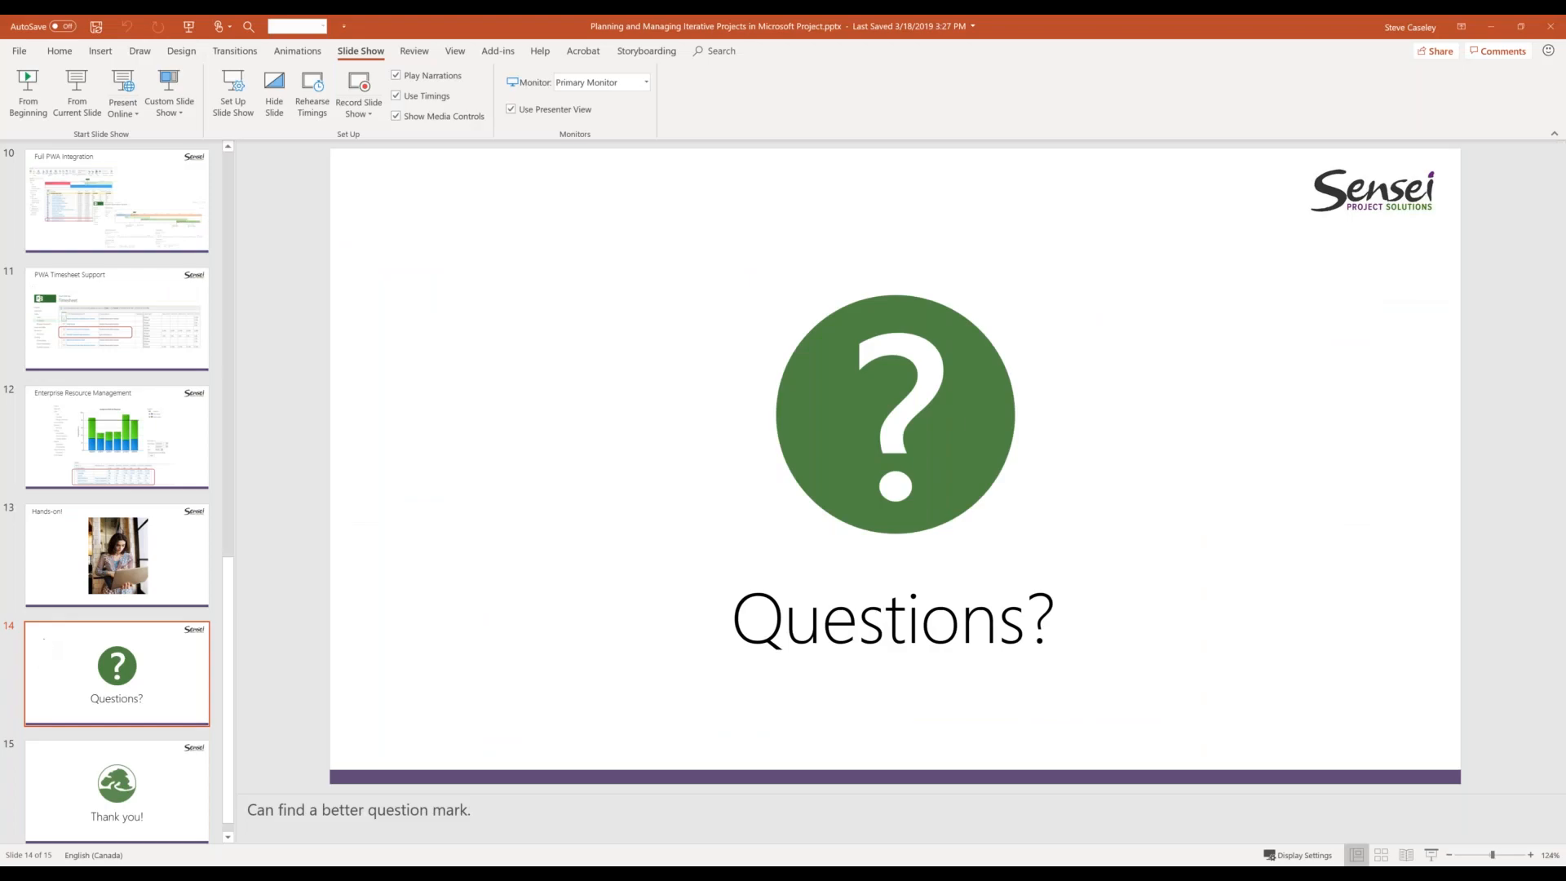